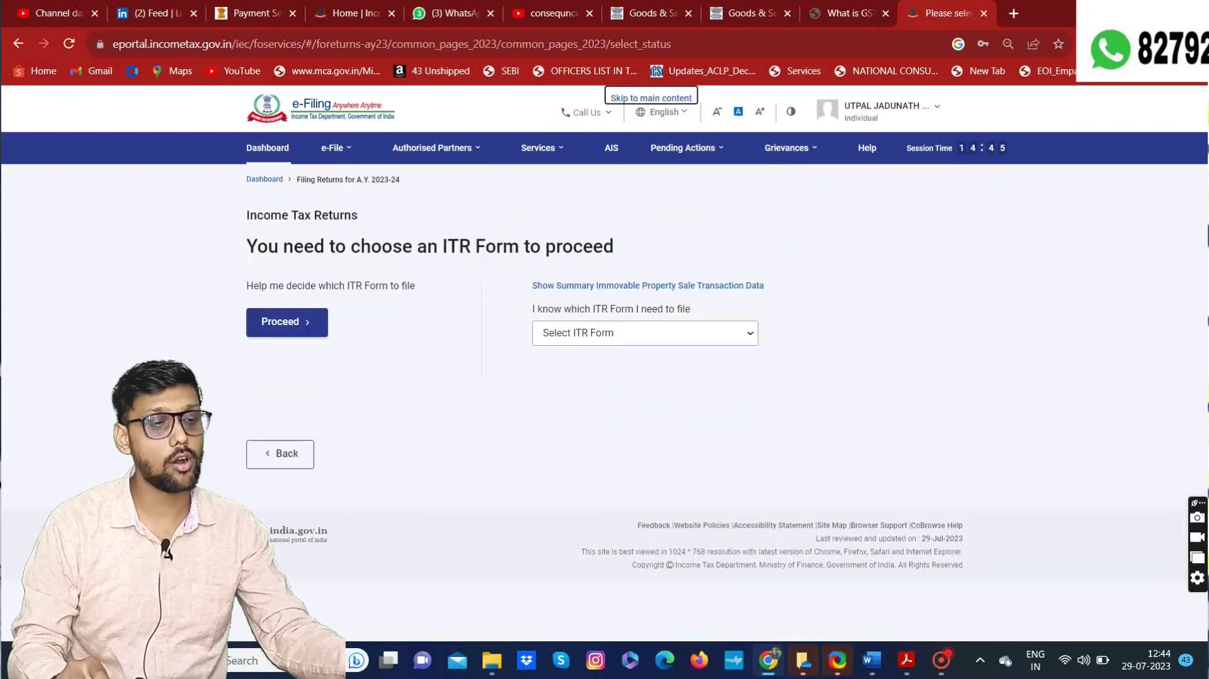
Choose ITR-2 as the return form and start filing with taxable income above the basic exemption limit as the reason
left_click(644, 334)
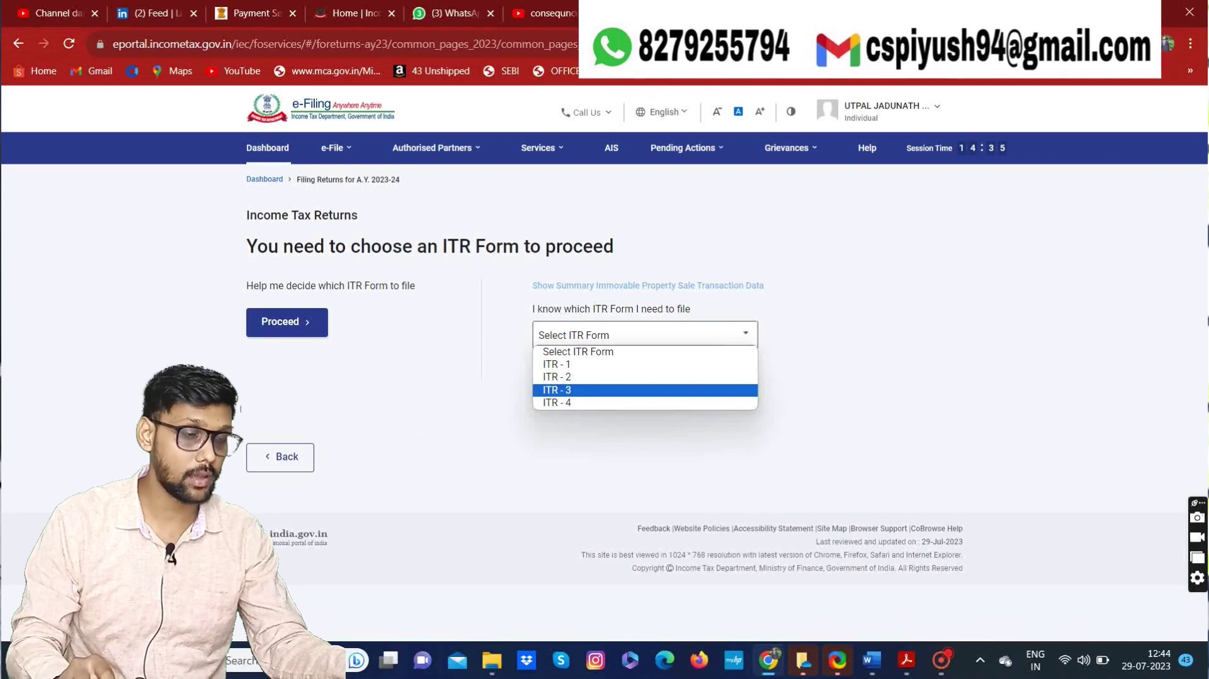
left_click(557, 377)
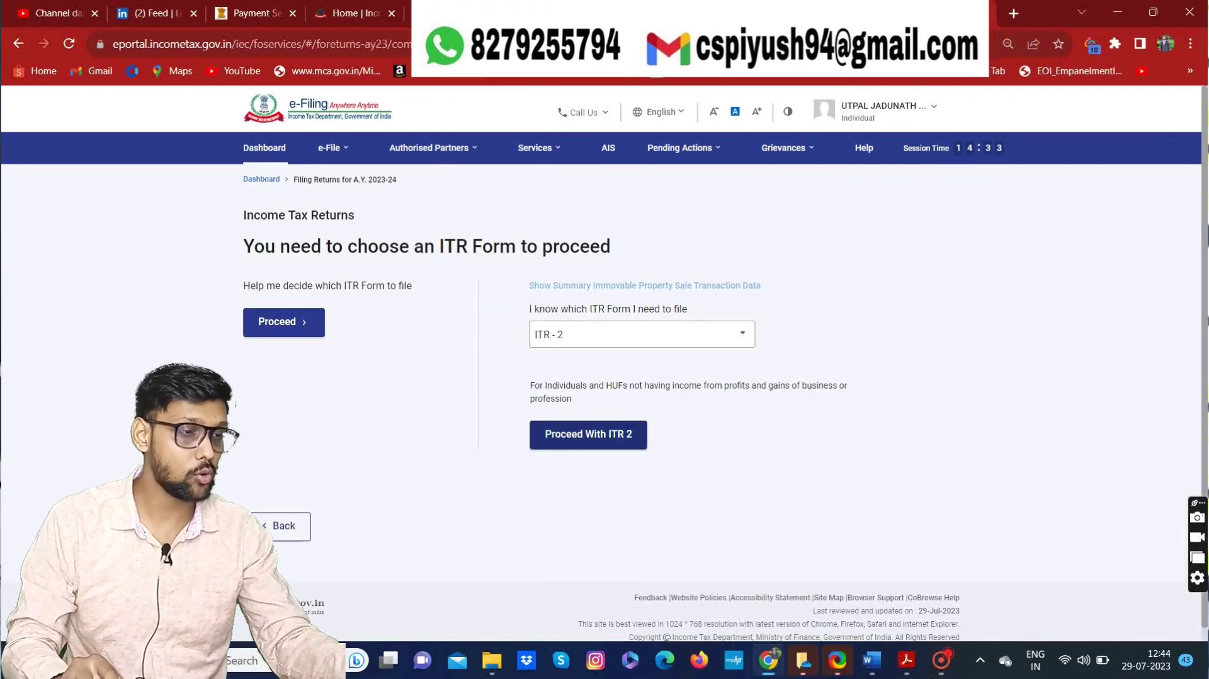
left_click(588, 434)
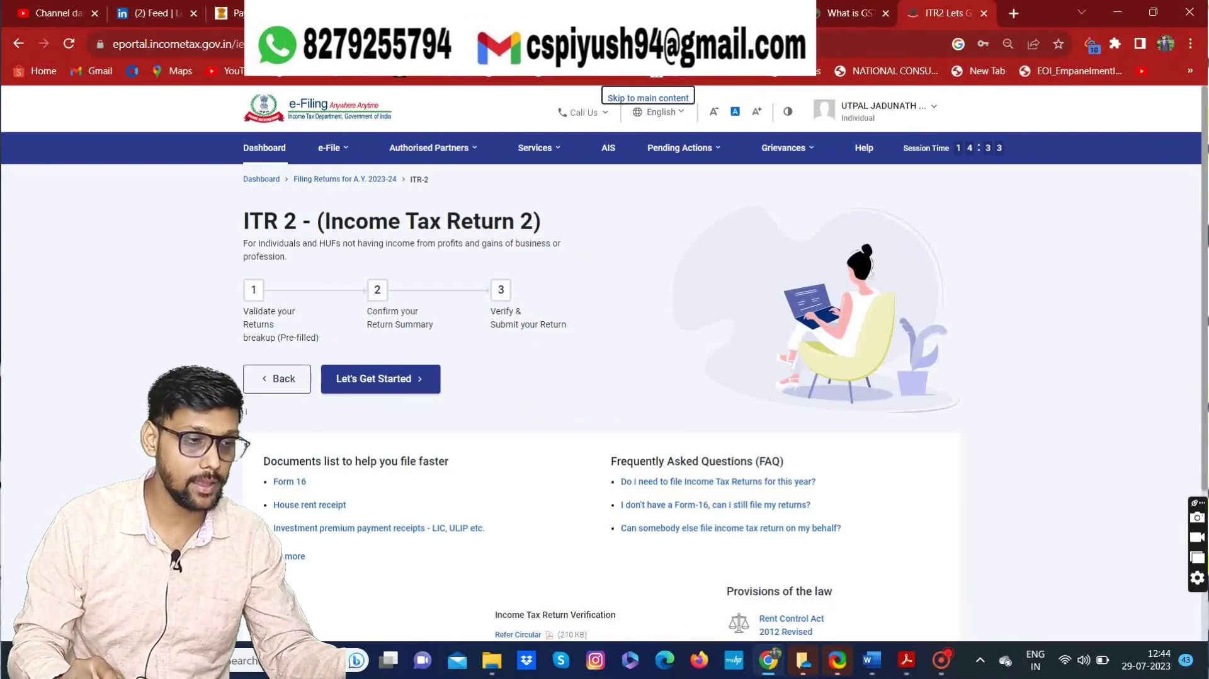
left_click(380, 380)
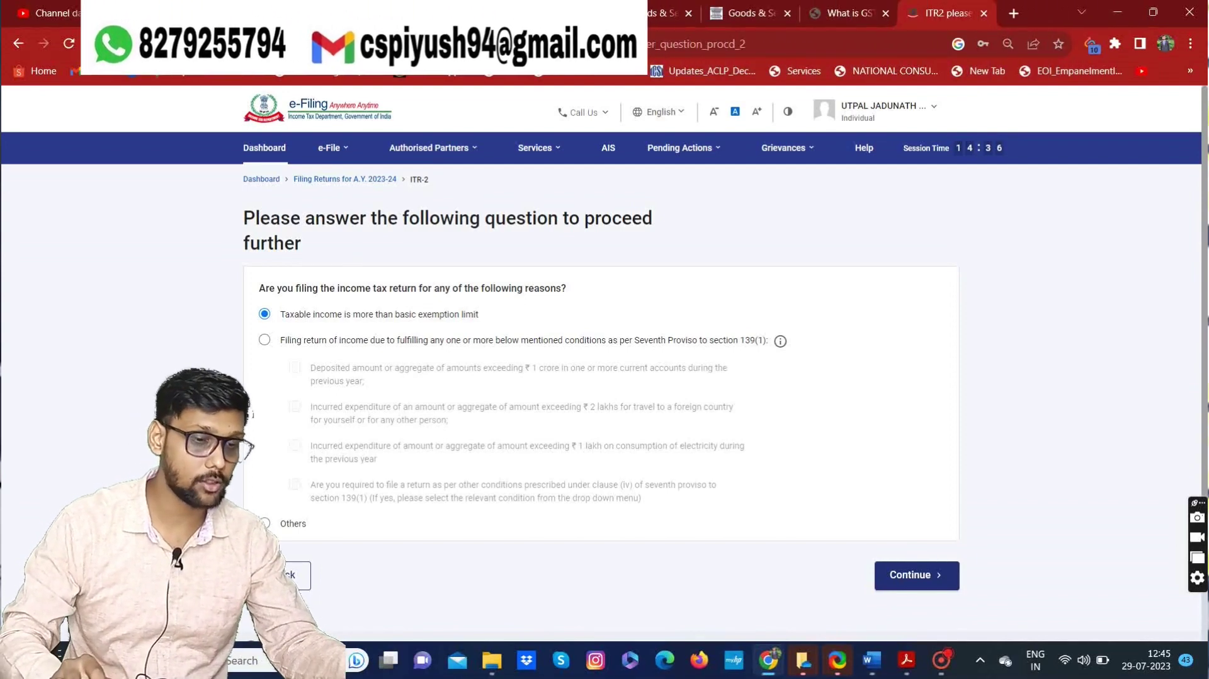
left_click(917, 575)
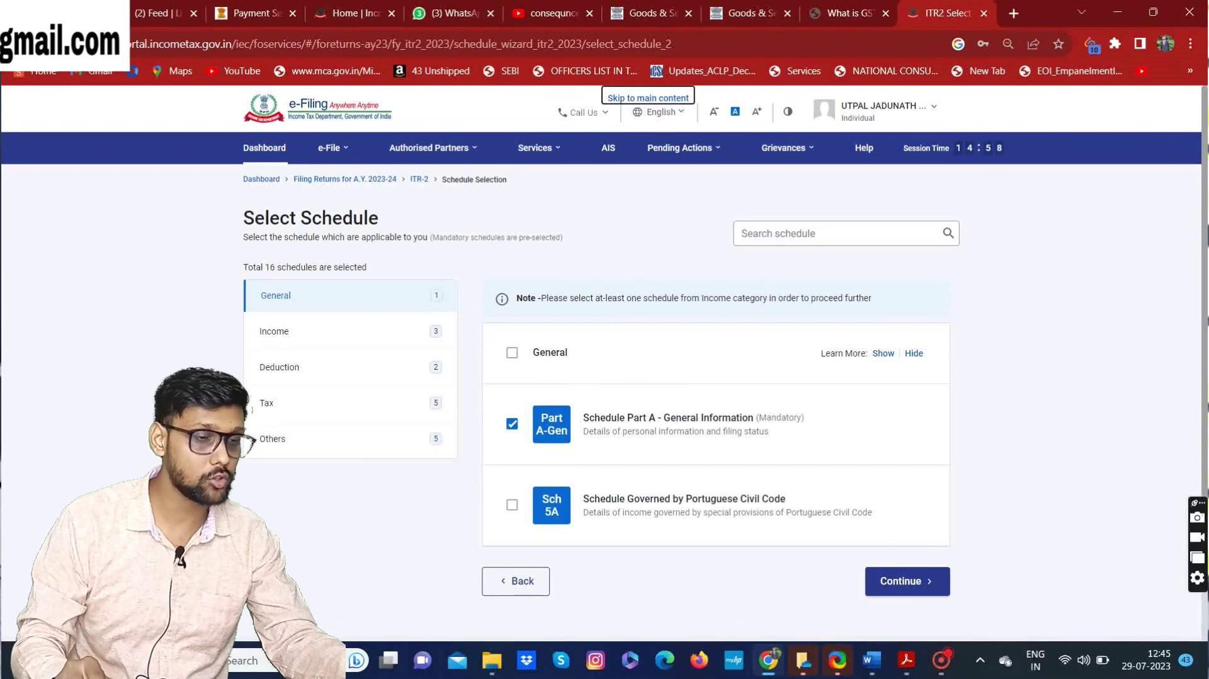
Add Schedule Capital Gains and Schedule 112A to the return's income schedules
left_click(328, 331)
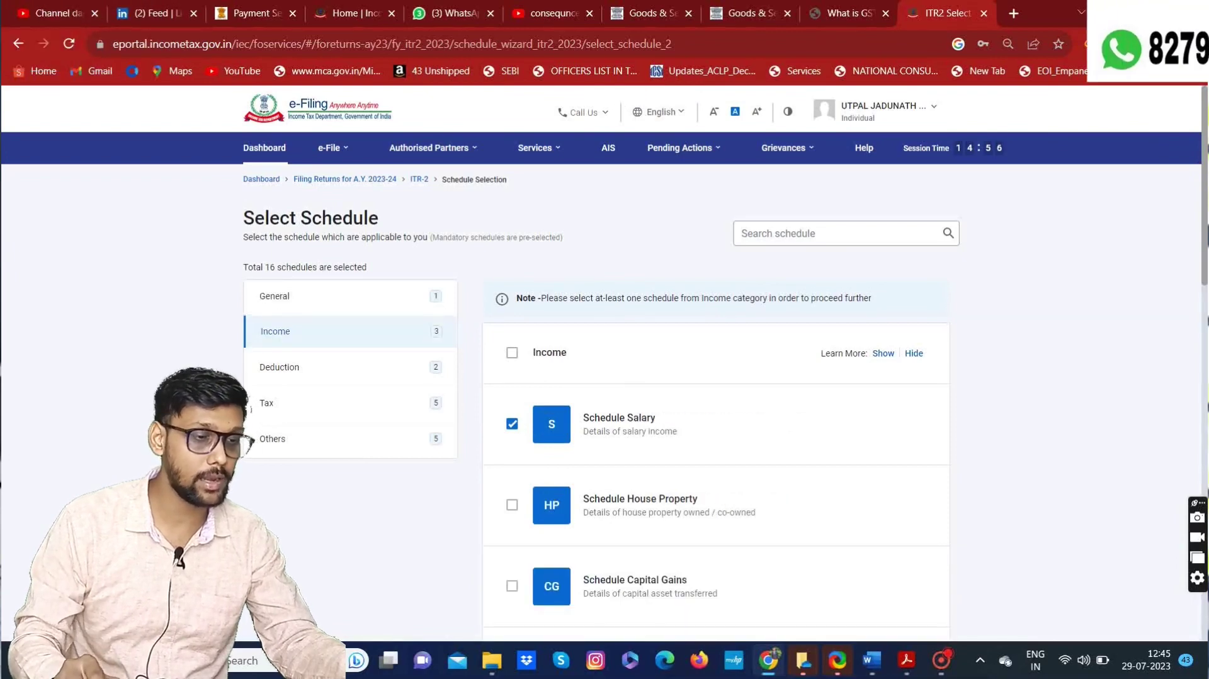
scroll(605, 391, "down", 3)
scroll(605, 391, "up", 3)
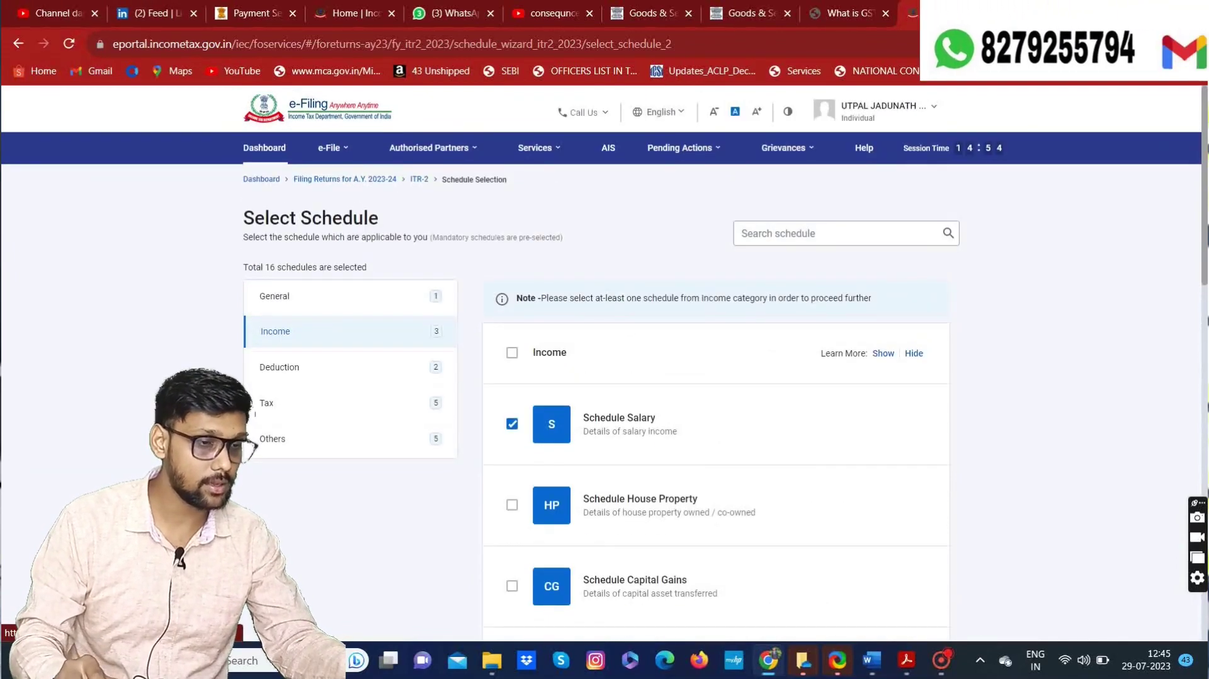
scroll(605, 390, "down", 2)
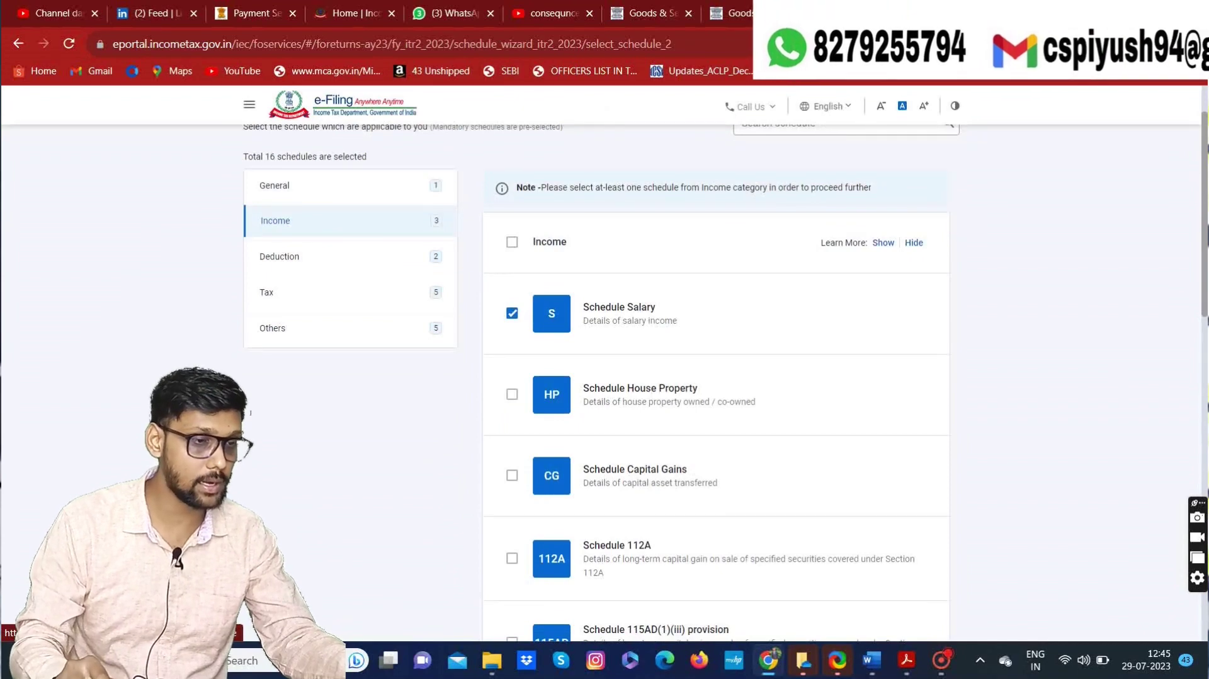
scroll(604, 390, "down", 3)
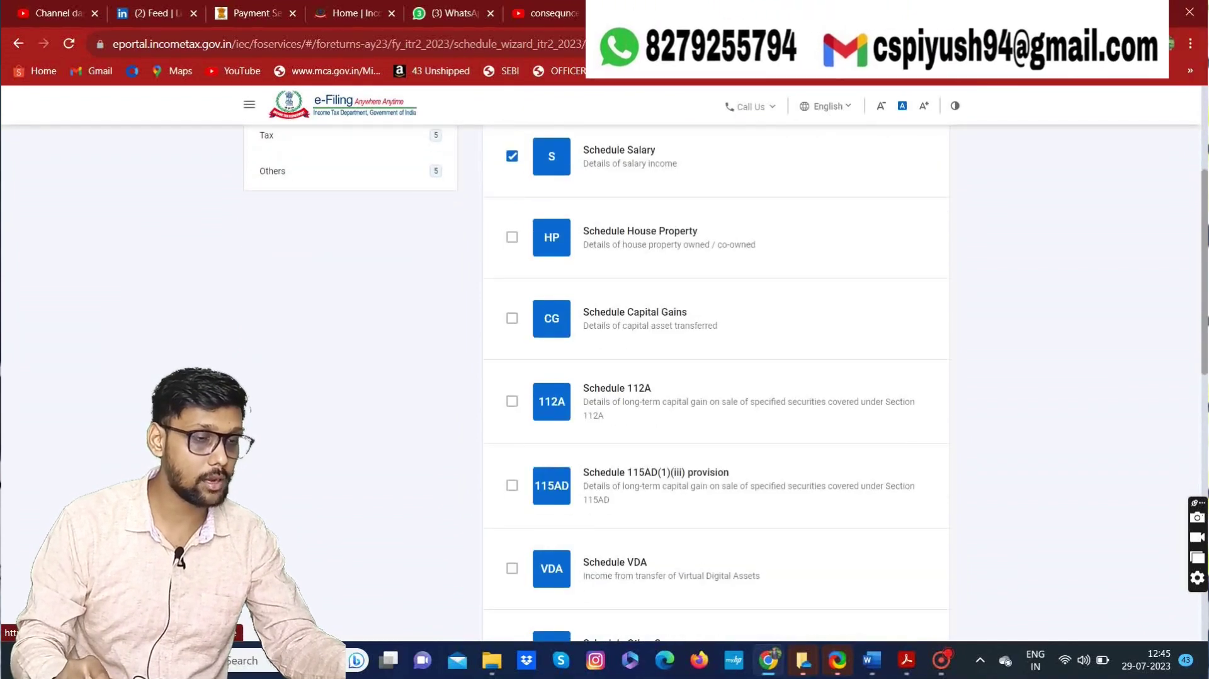
left_click(512, 318)
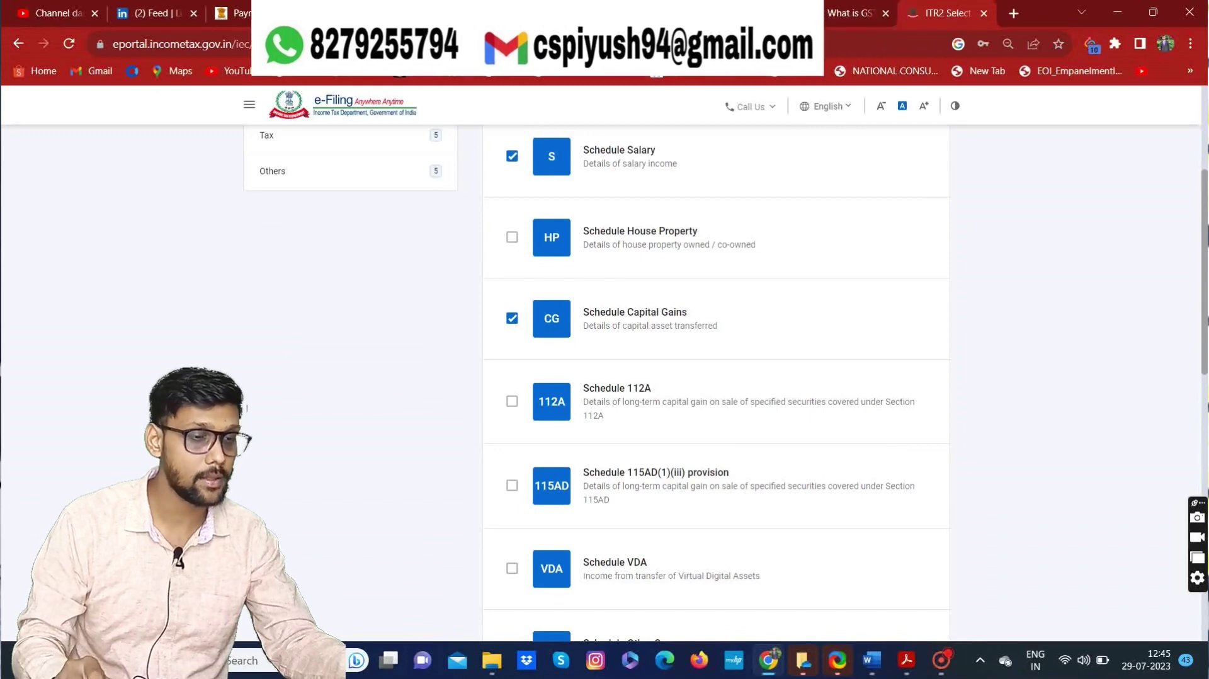
left_click(512, 401)
Include Schedule VDA among the income schedules and confirm the schedule selection
scroll(716, 378, "down", 3)
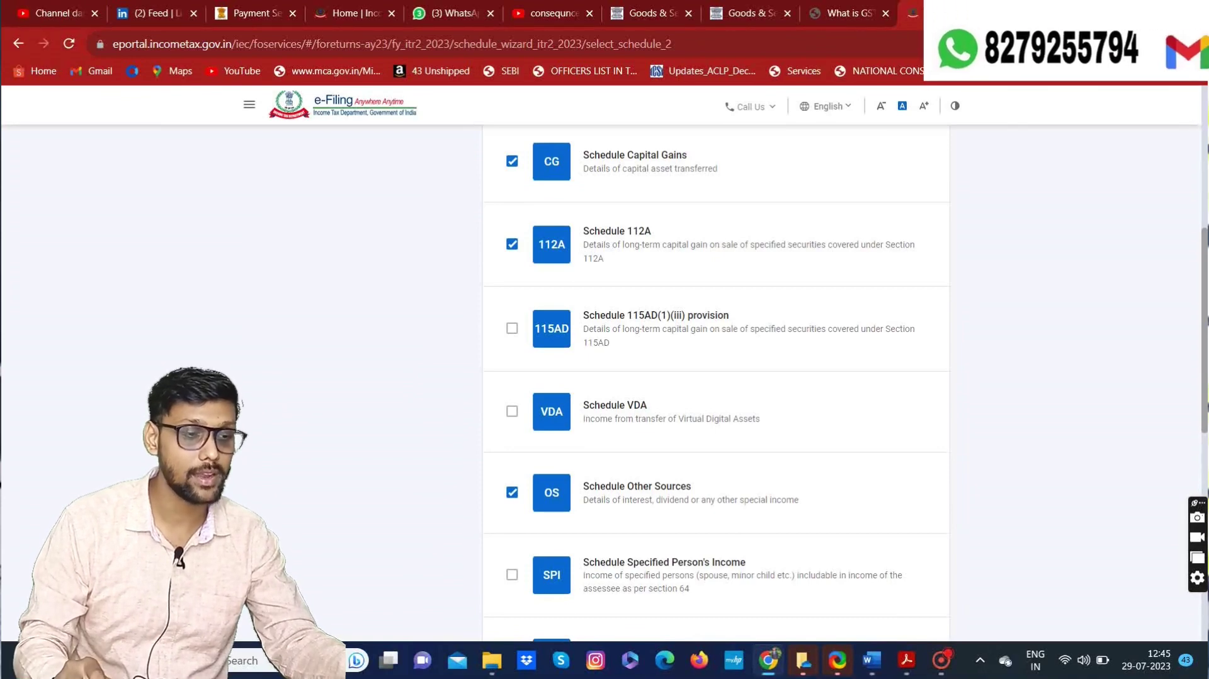
scroll(716, 383, "down", 8)
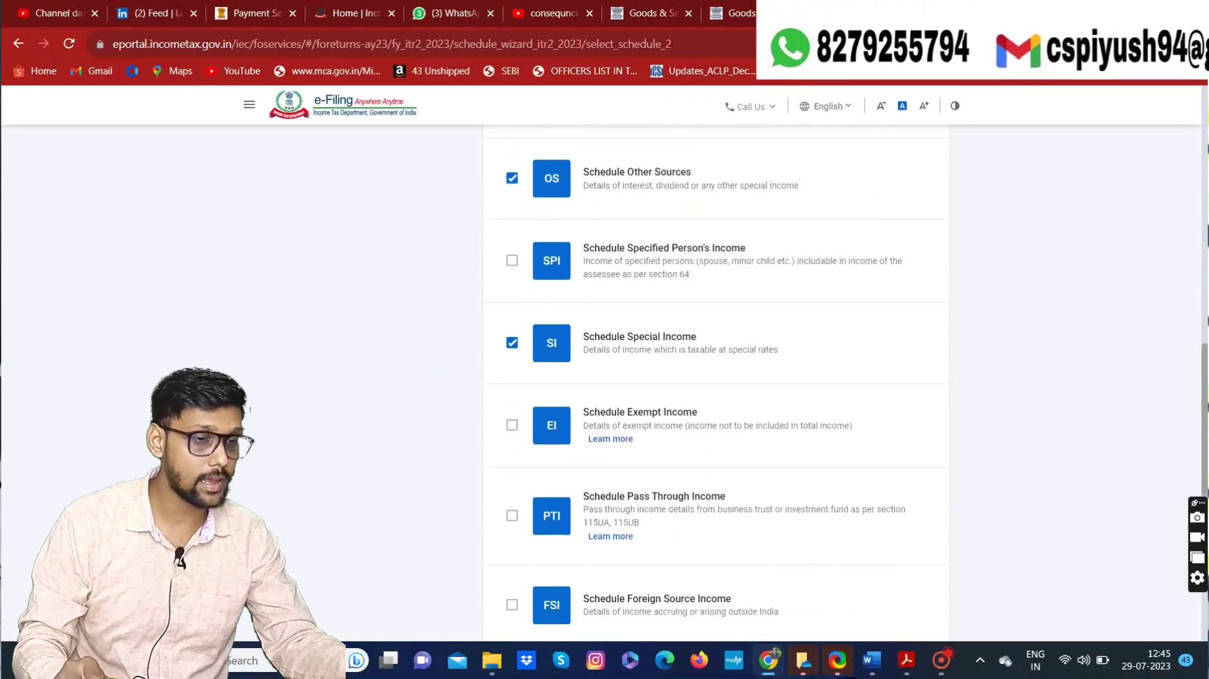
scroll(716, 383, "up", 14)
scroll(716, 383, "down", 10)
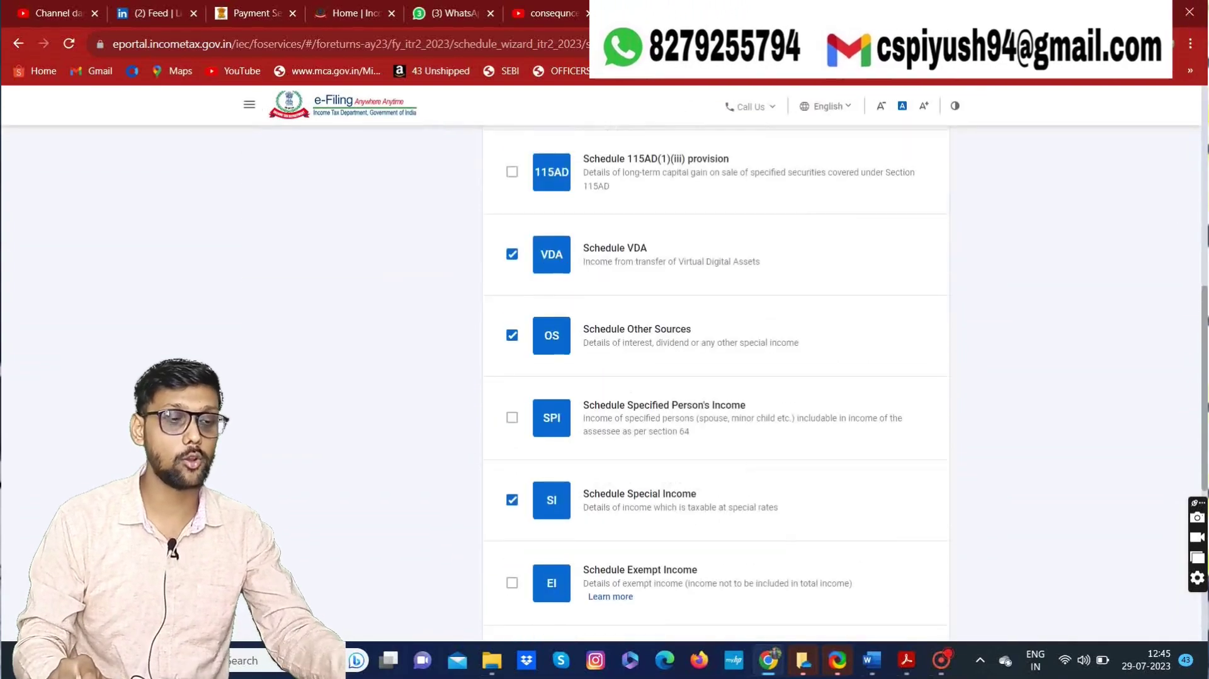
left_click(906, 512)
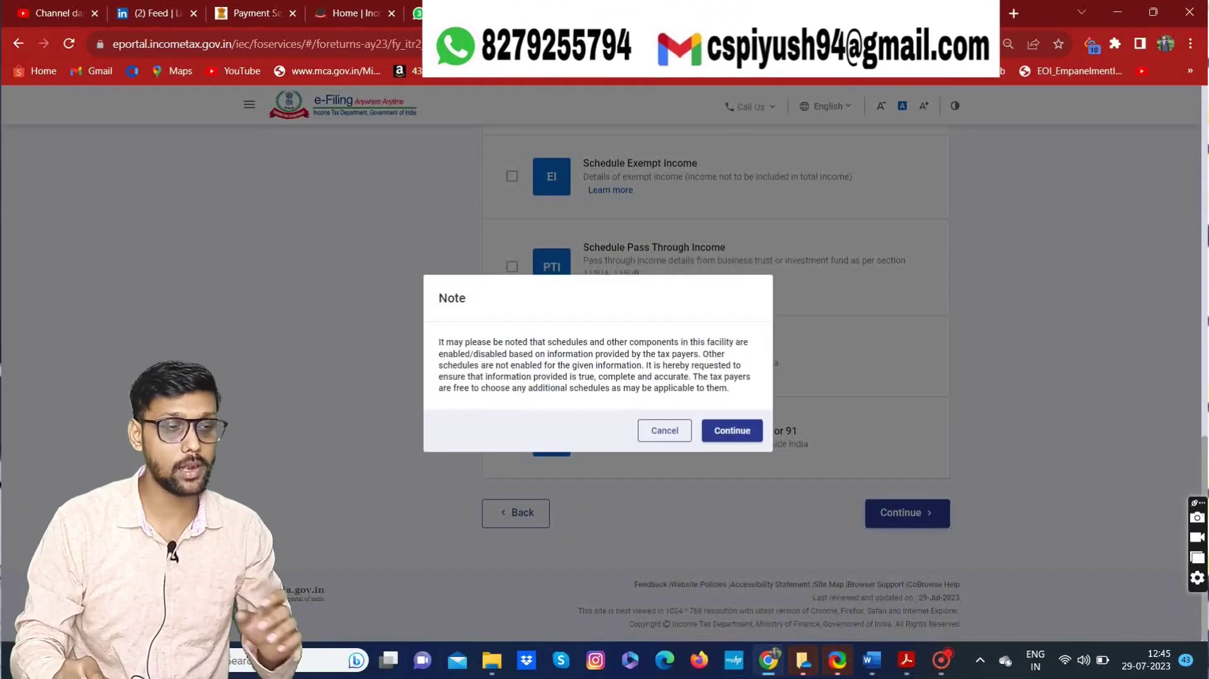
left_click(732, 430)
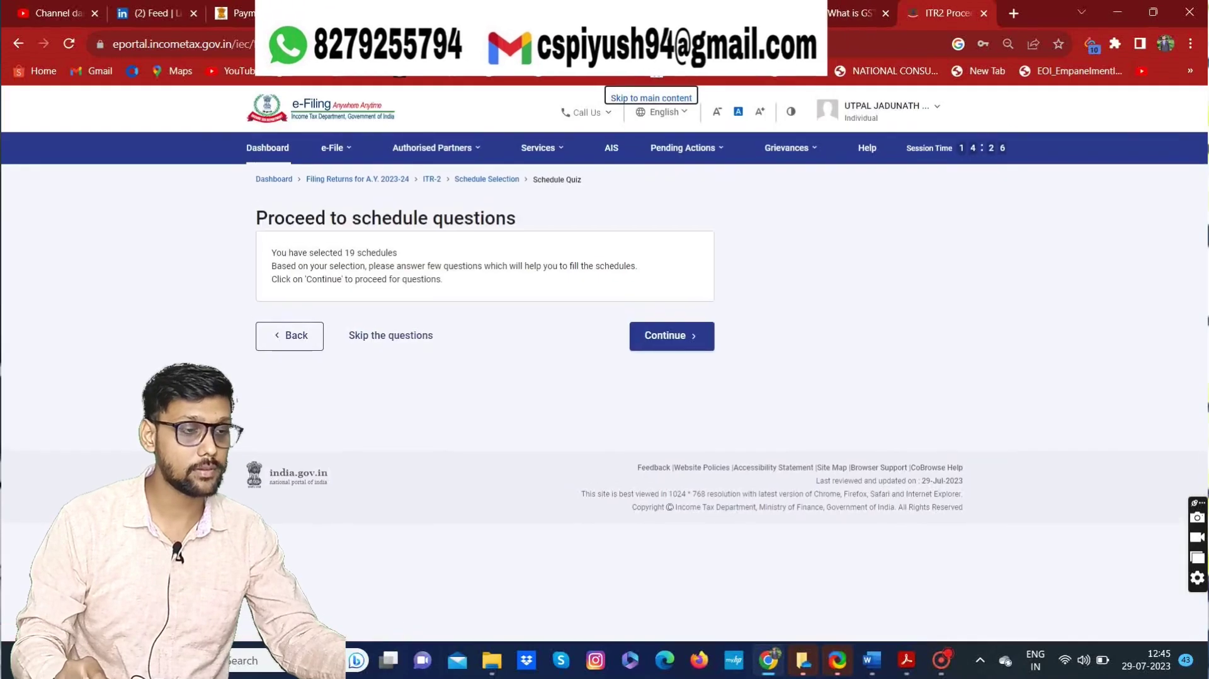
Proceed to the schedule questions and submit No for opting into the new tax regime u/s 115BAC
left_click(671, 336)
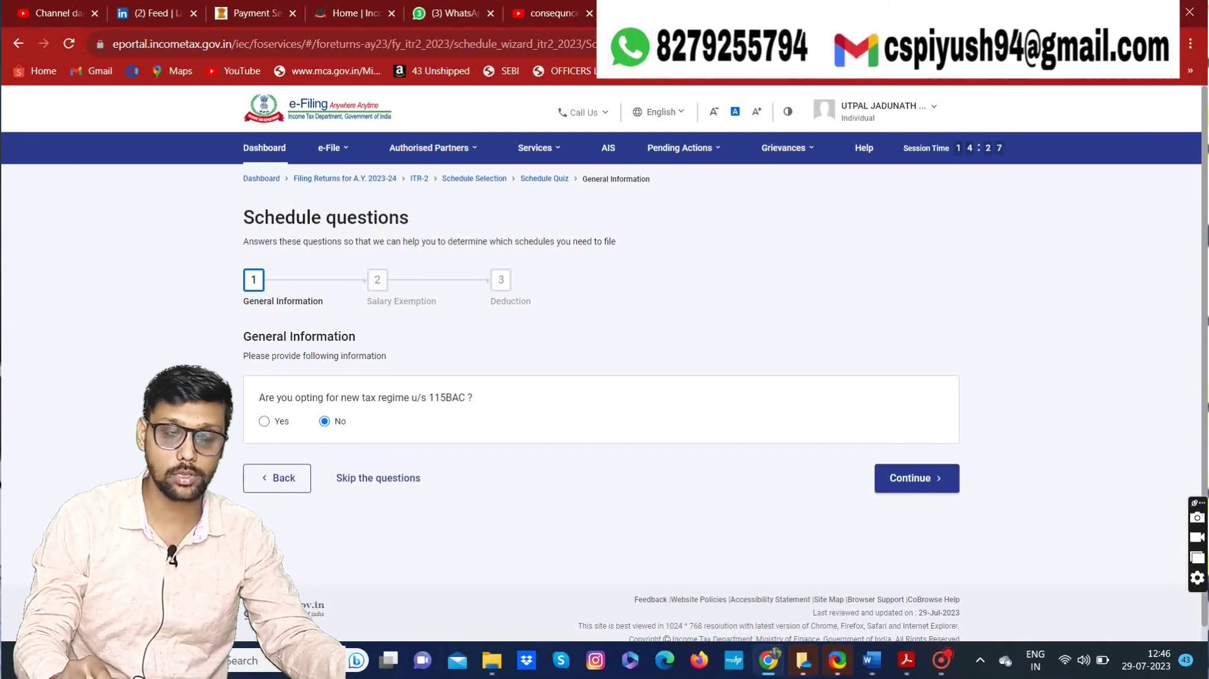
scroll(604, 378, "down", 1)
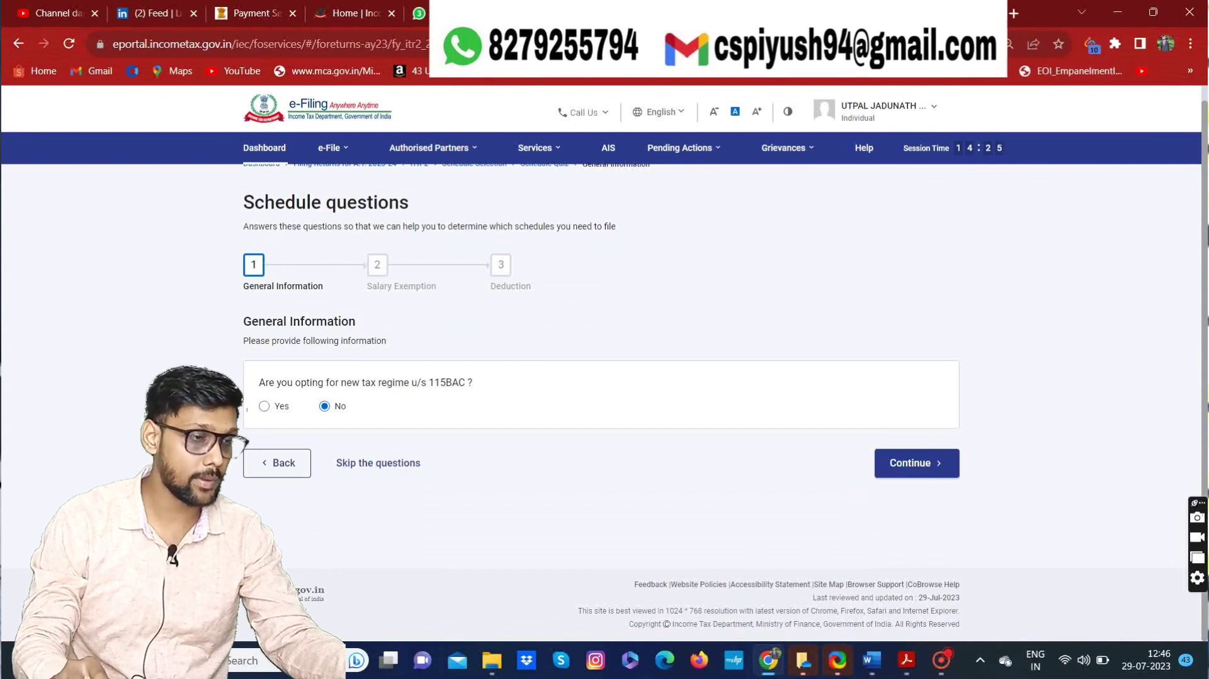
left_click(916, 463)
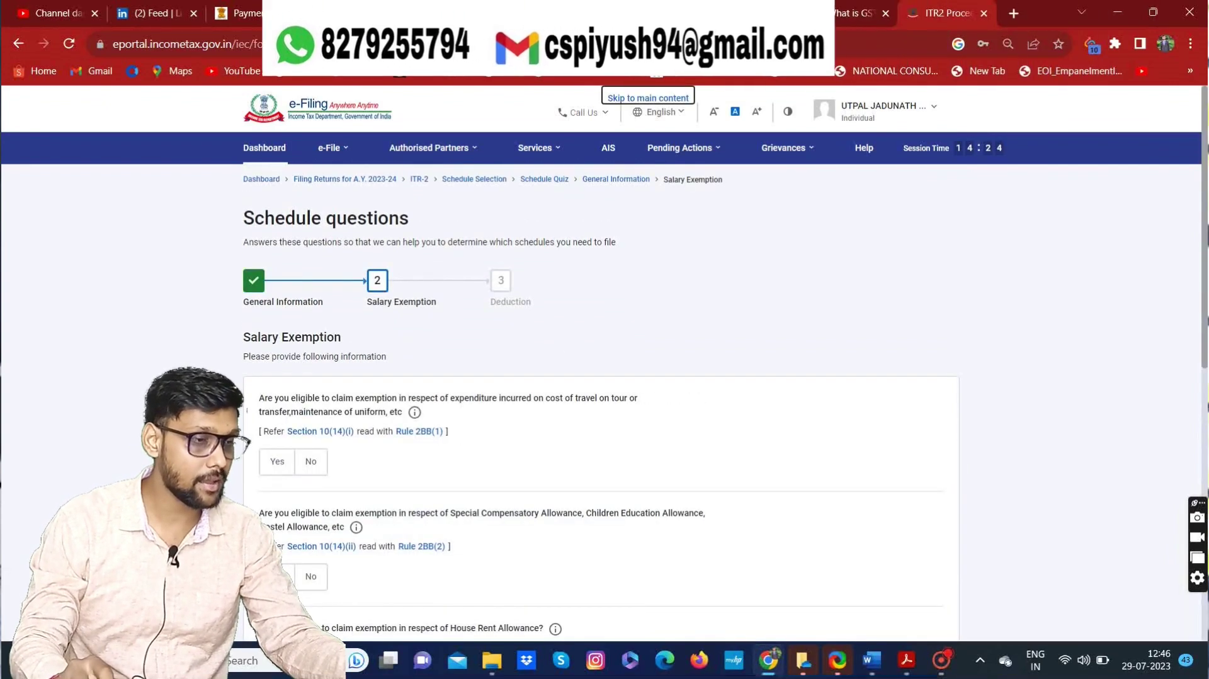
Skip the salary exemption and remaining schedule questions, and acknowledge the pre-filled return notice
scroll(601, 378, "down", 10)
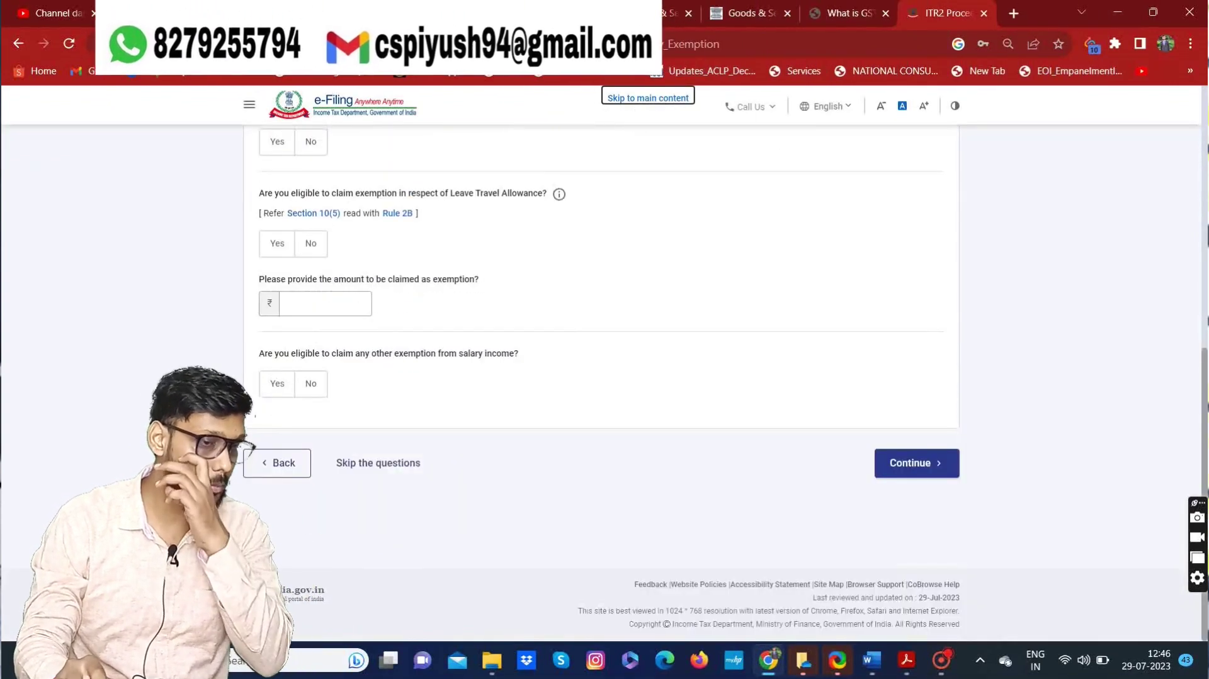
left_click(378, 463)
left_click(736, 420)
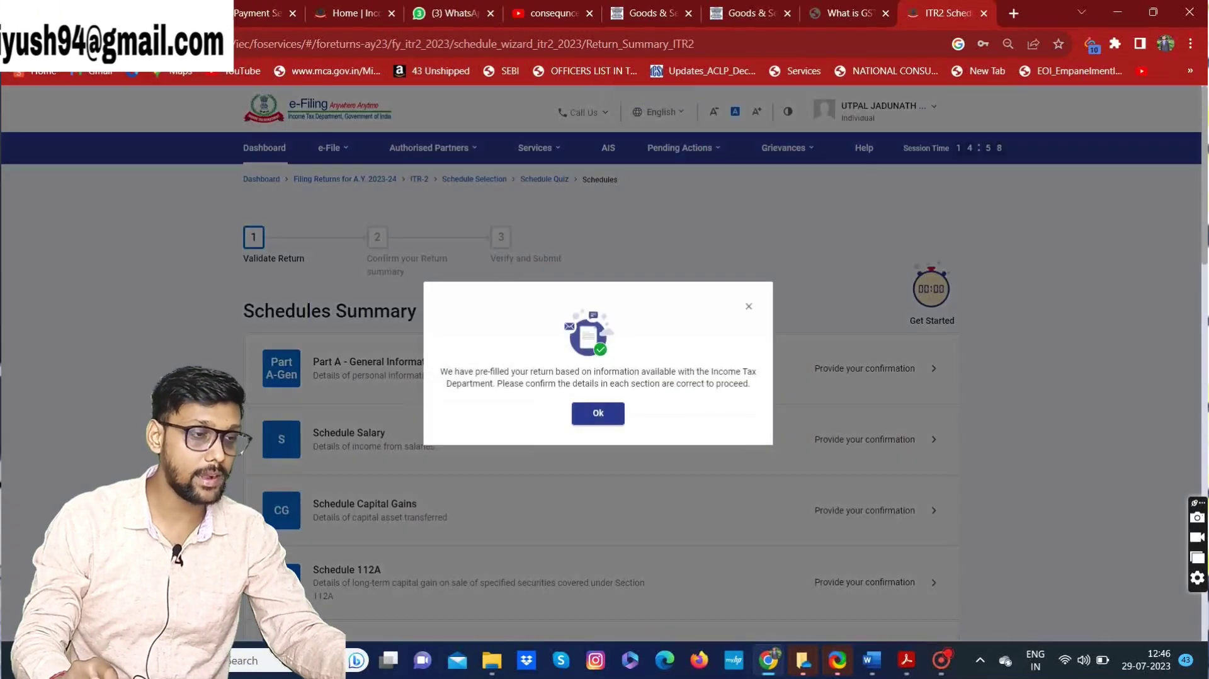
left_click(598, 413)
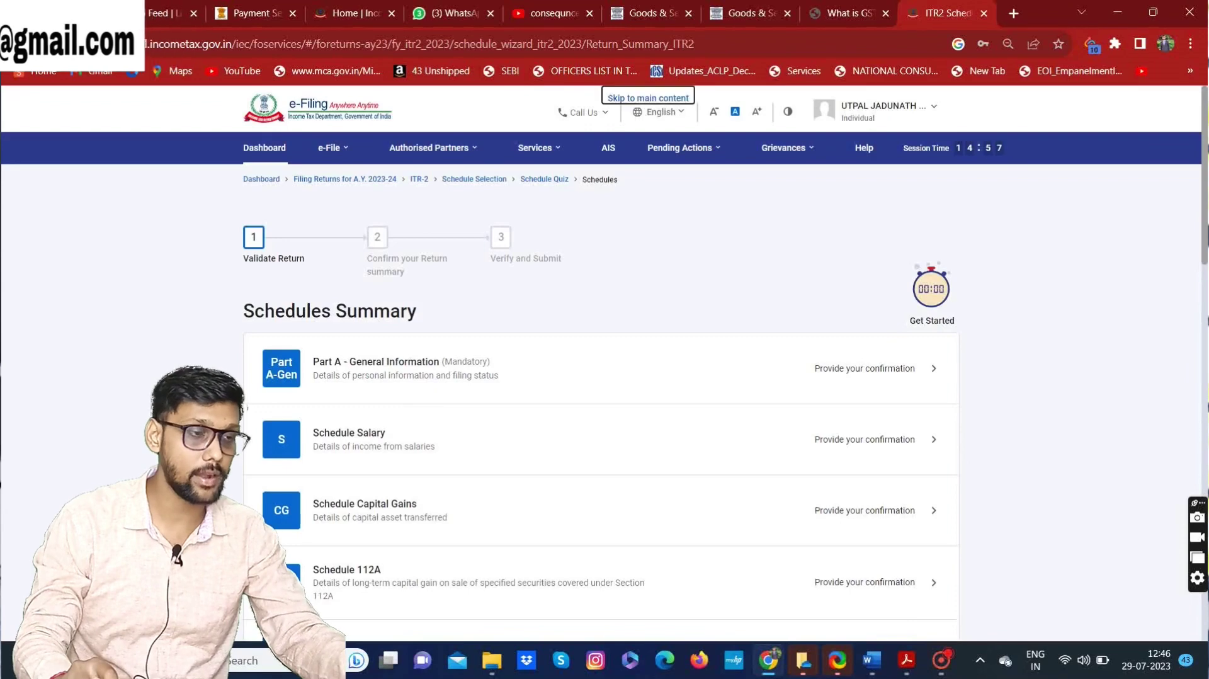
Open Schedule Salary and examine its gross salary, allowances, deductions and chargeable income sections
scroll(602, 378, "down", 2)
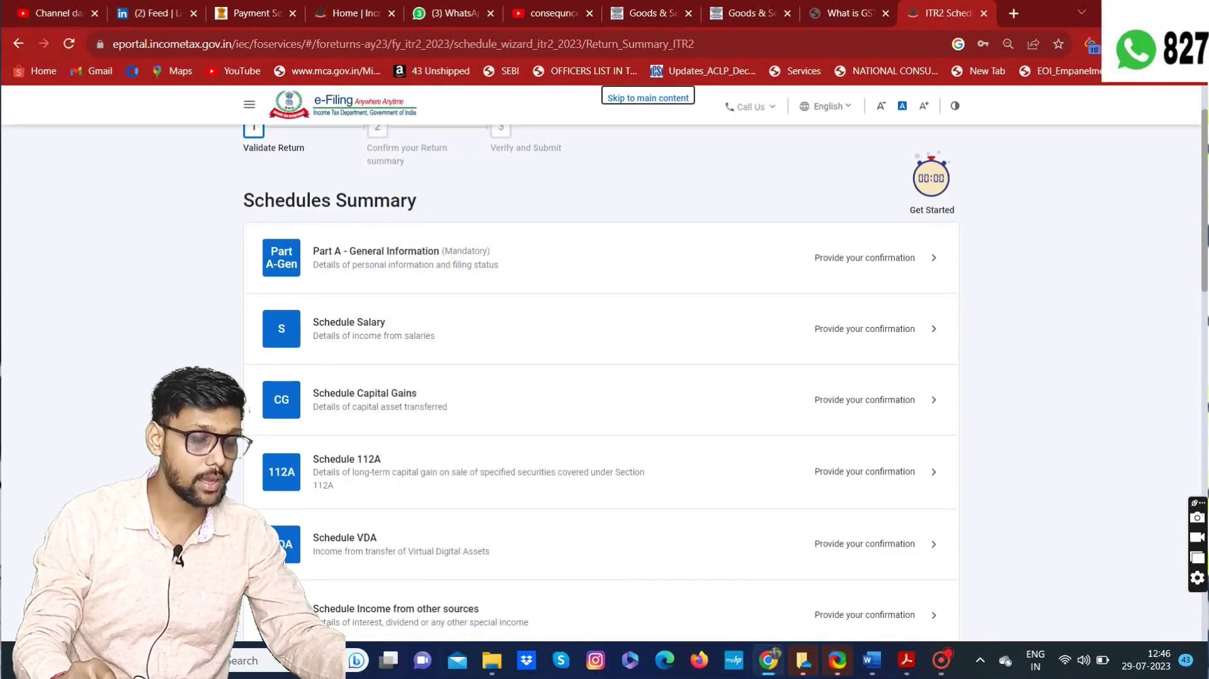
left_click(601, 329)
scroll(601, 378, "down", 3)
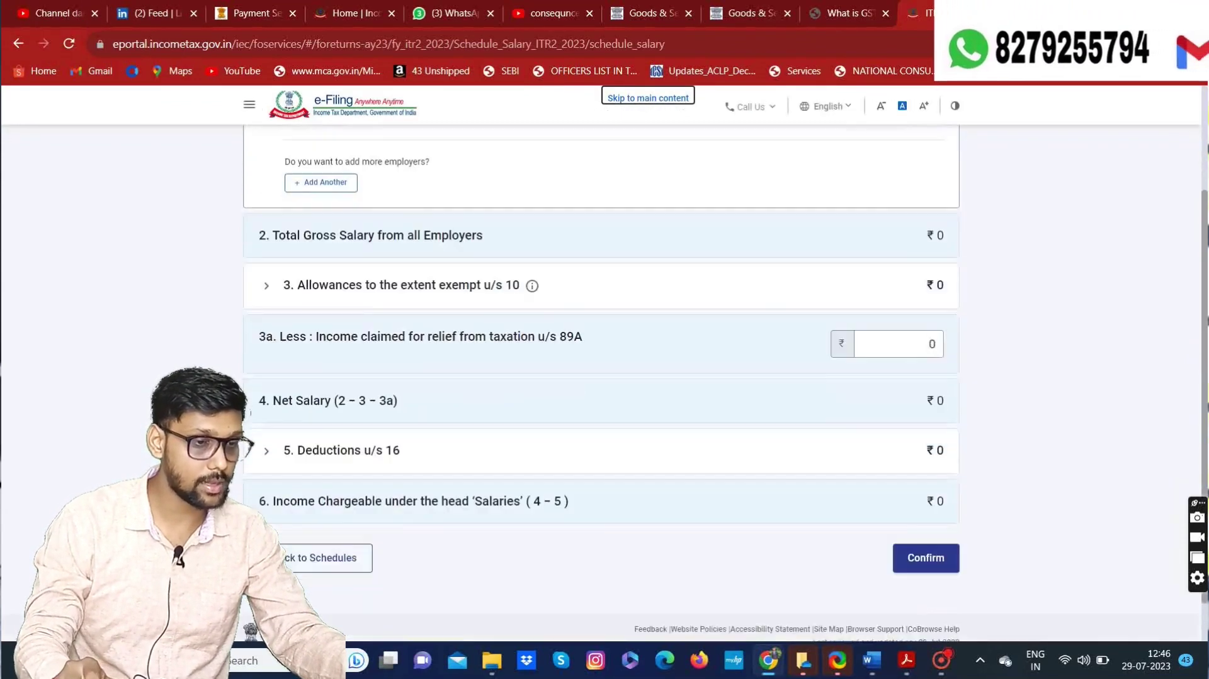
scroll(602, 378, "up", 4)
scroll(602, 378, "down", 1)
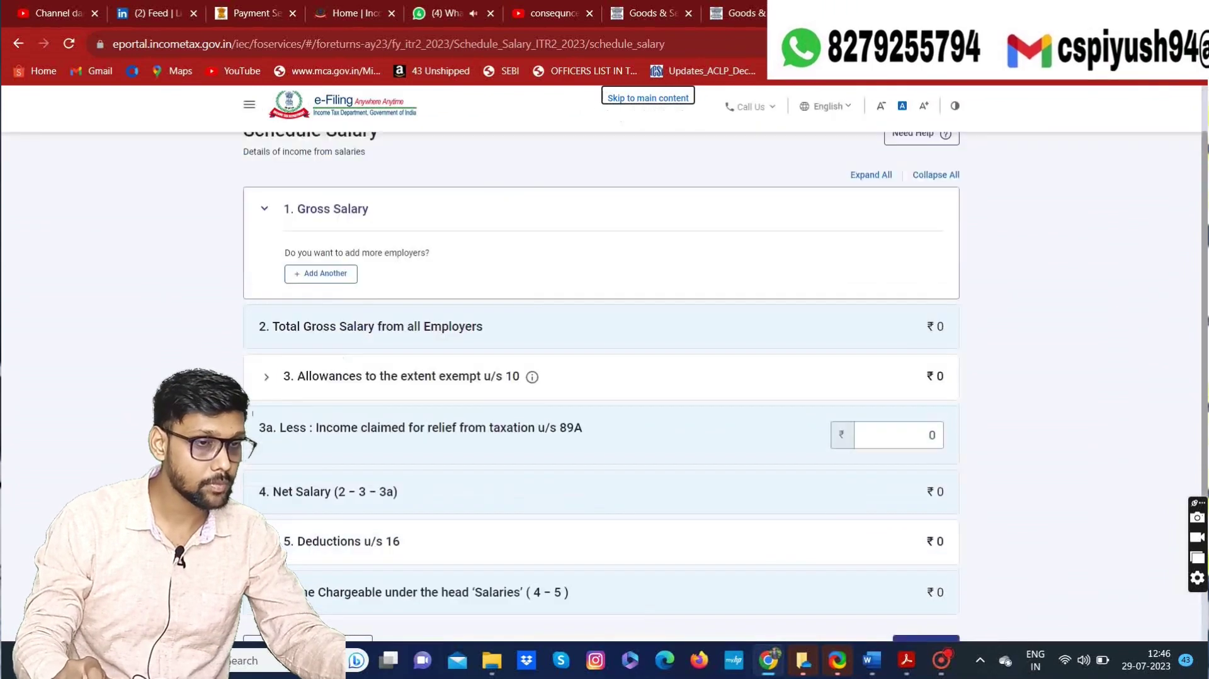
scroll(602, 378, "down", 2)
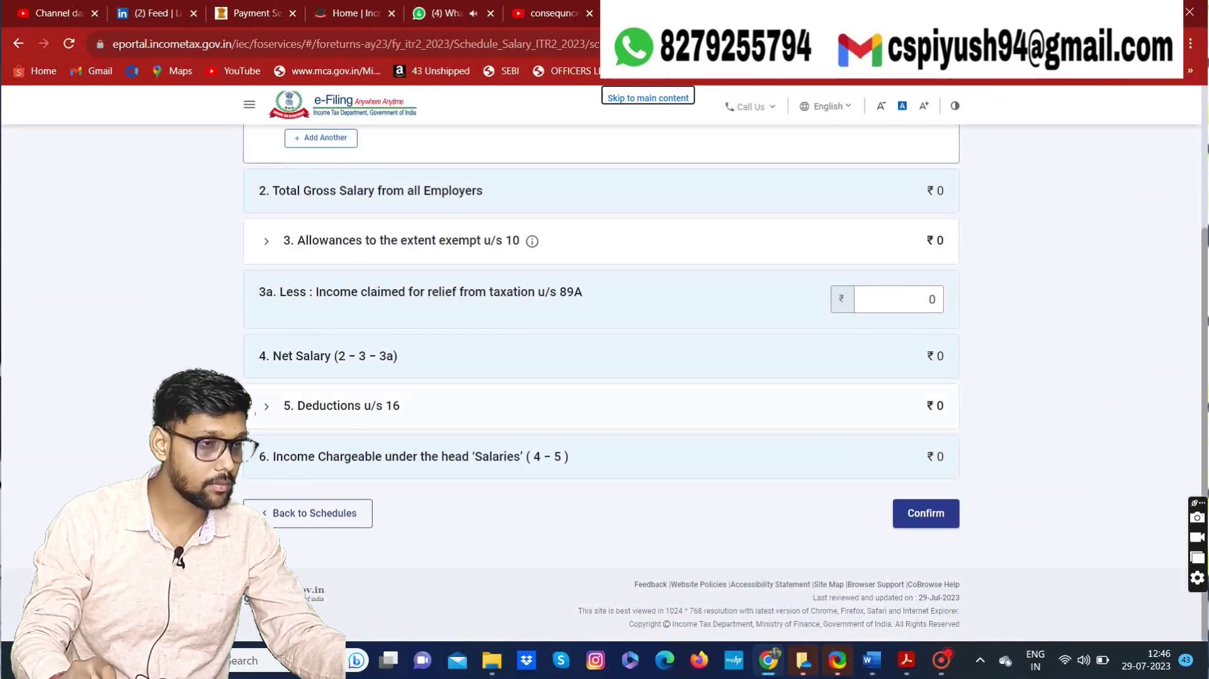
scroll(601, 378, "up", 4)
Open the form for adding an employer's salary breakup, look through its fields and cancel without adding anything
left_click(321, 368)
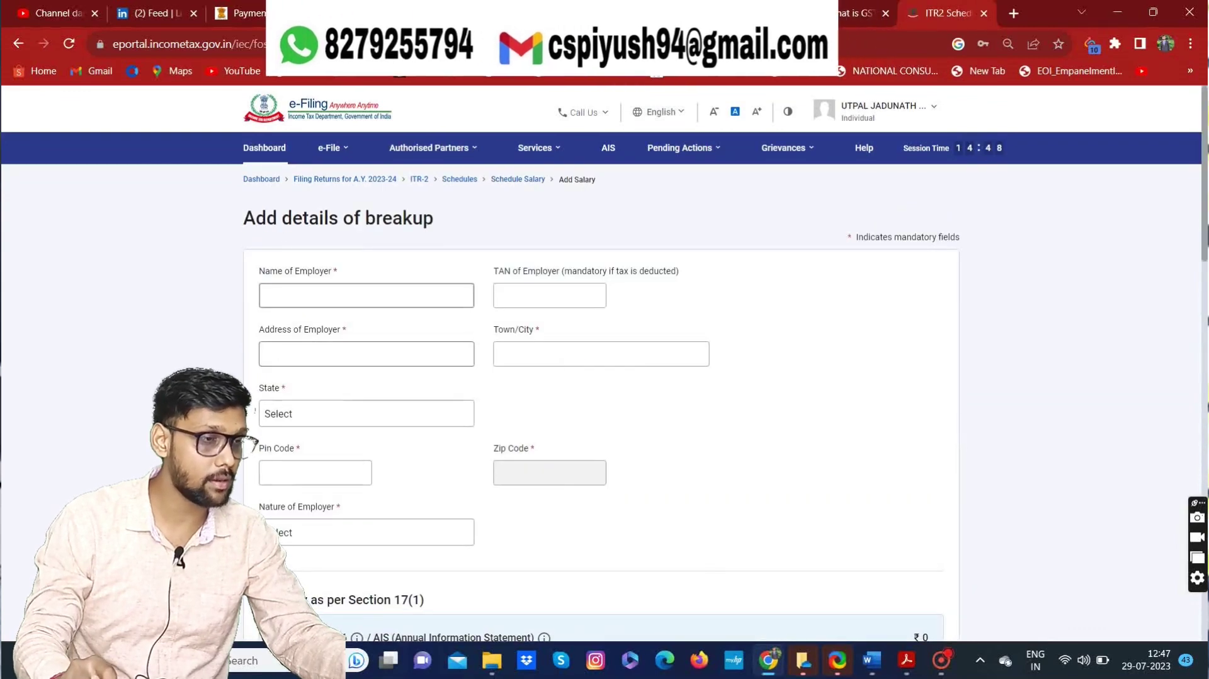
key("Tab")
key("Tab")
key("Tab")
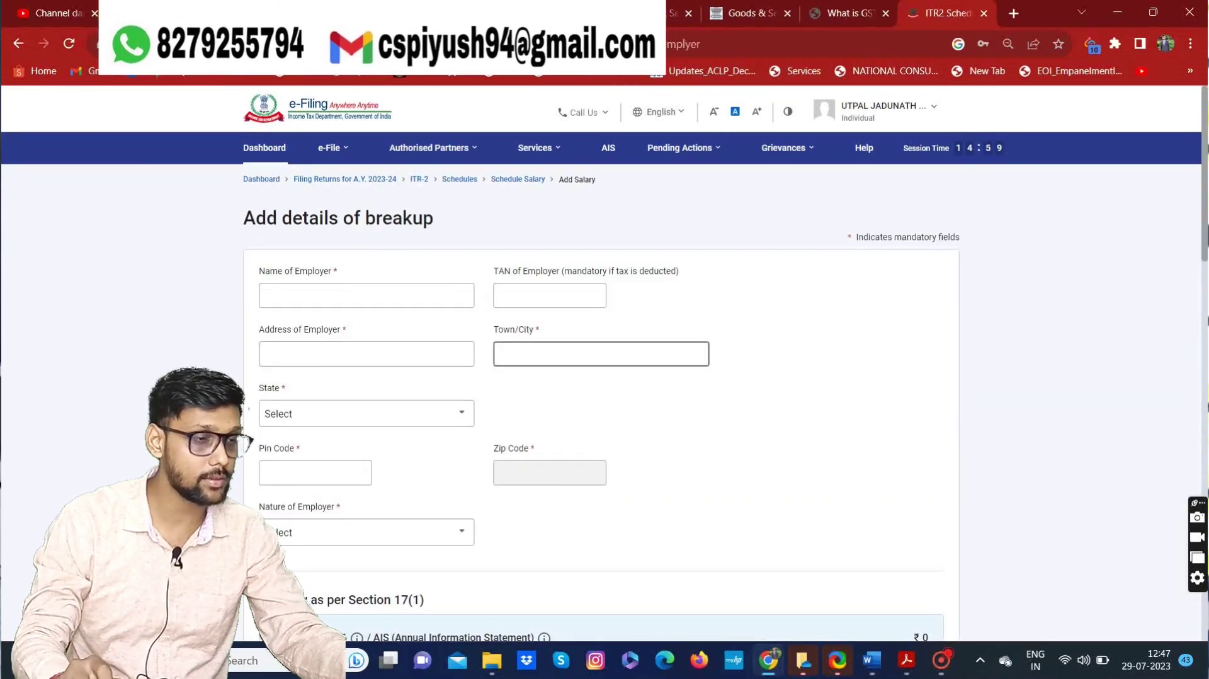
scroll(601, 377, "down", 15)
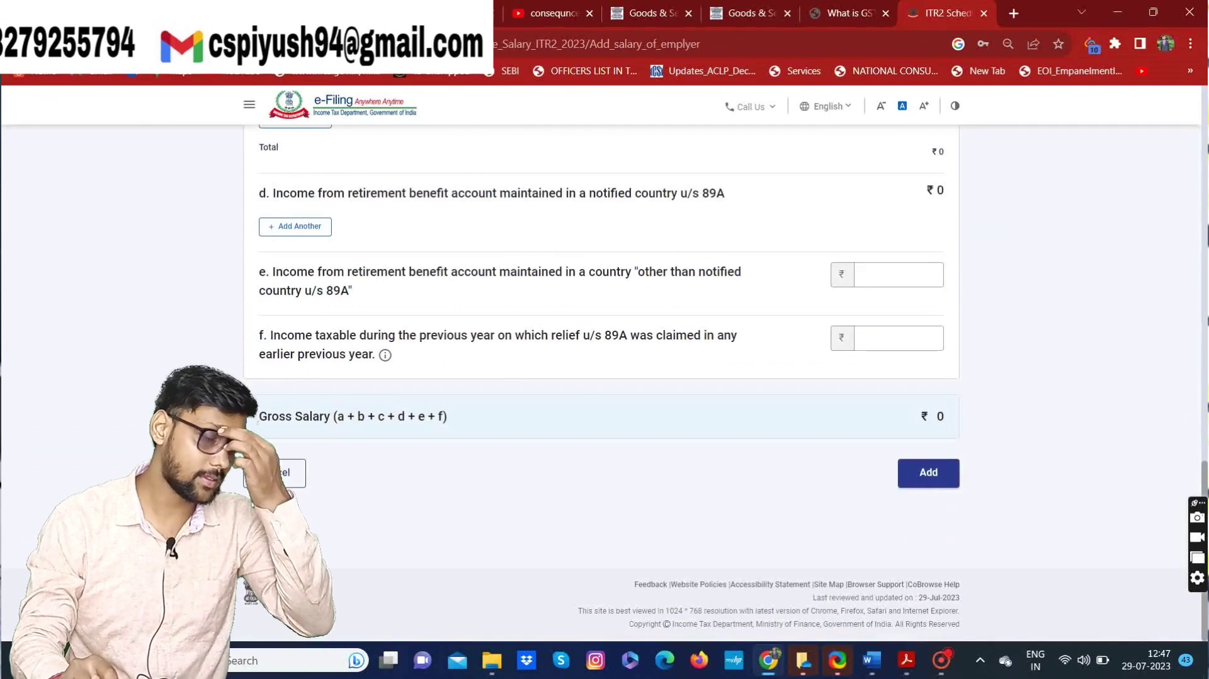
left_click(274, 472)
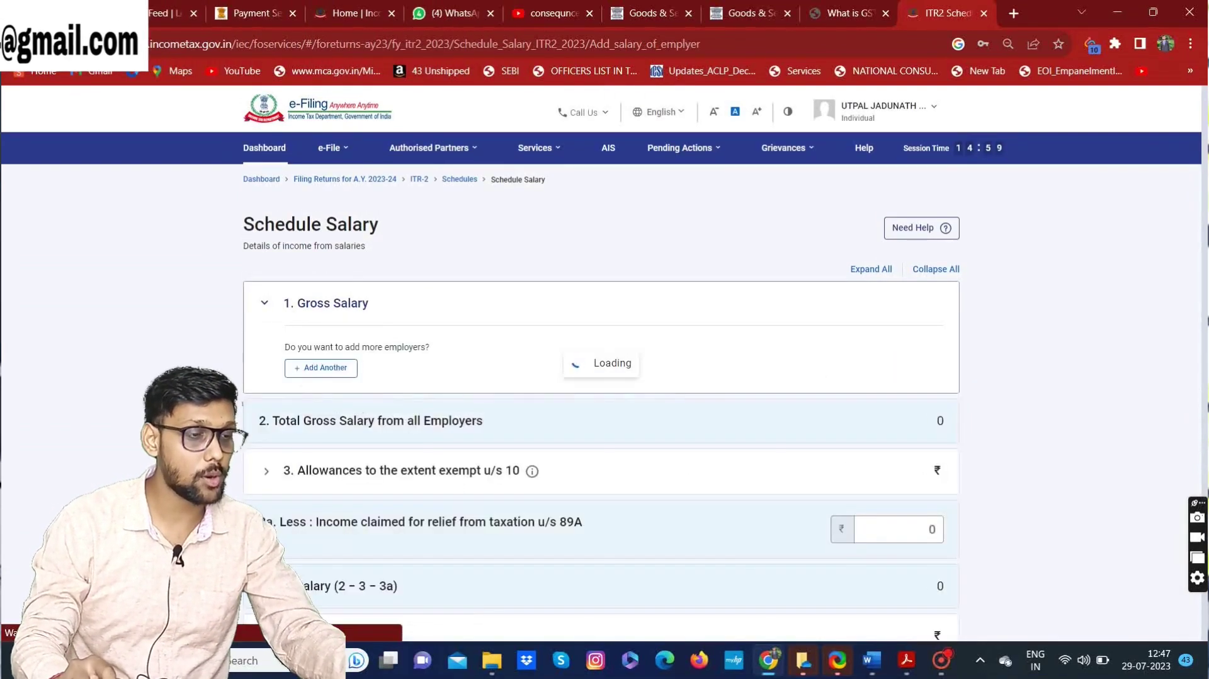
Return to the schedules summary, look through the listed schedules and go back to the schedule selection
scroll(601, 377, "down", 4)
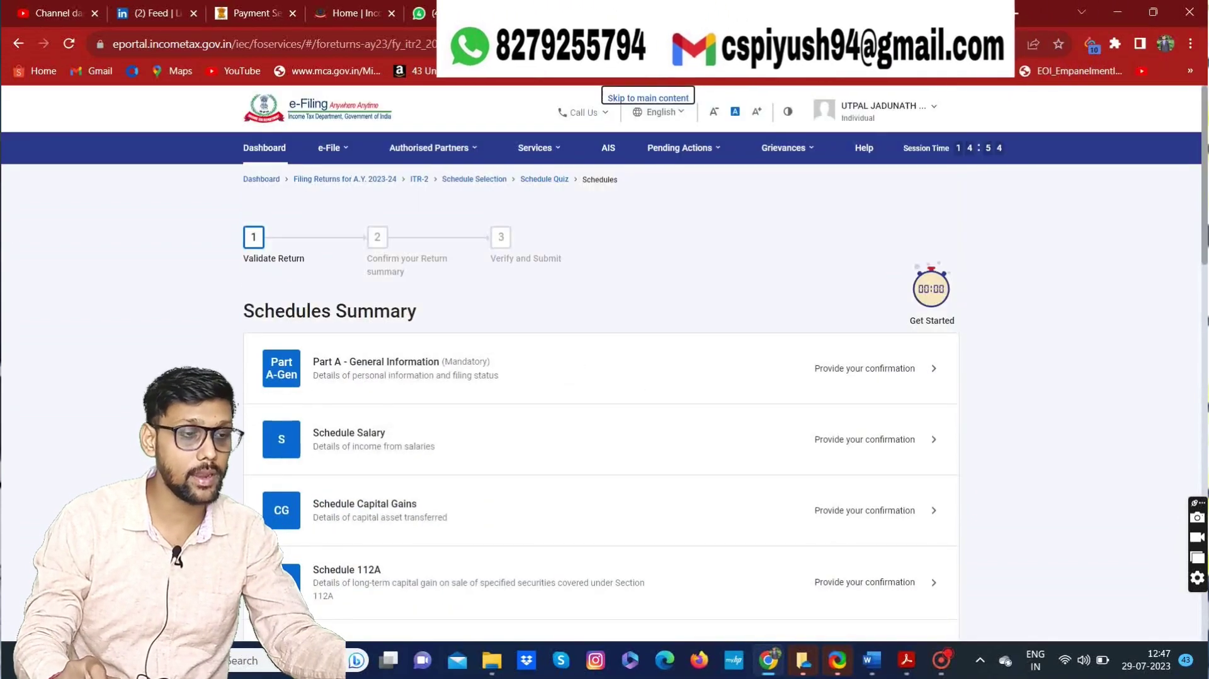
scroll(601, 378, "down", 15)
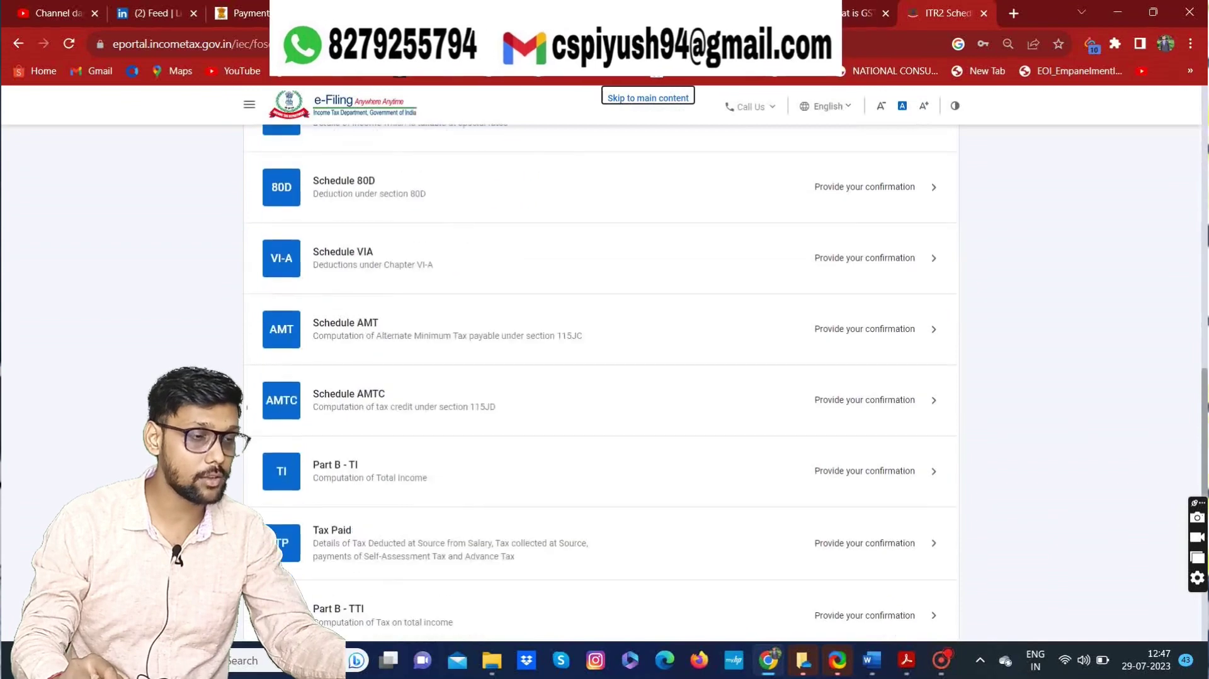
scroll(601, 378, "down", 4)
left_click(277, 451)
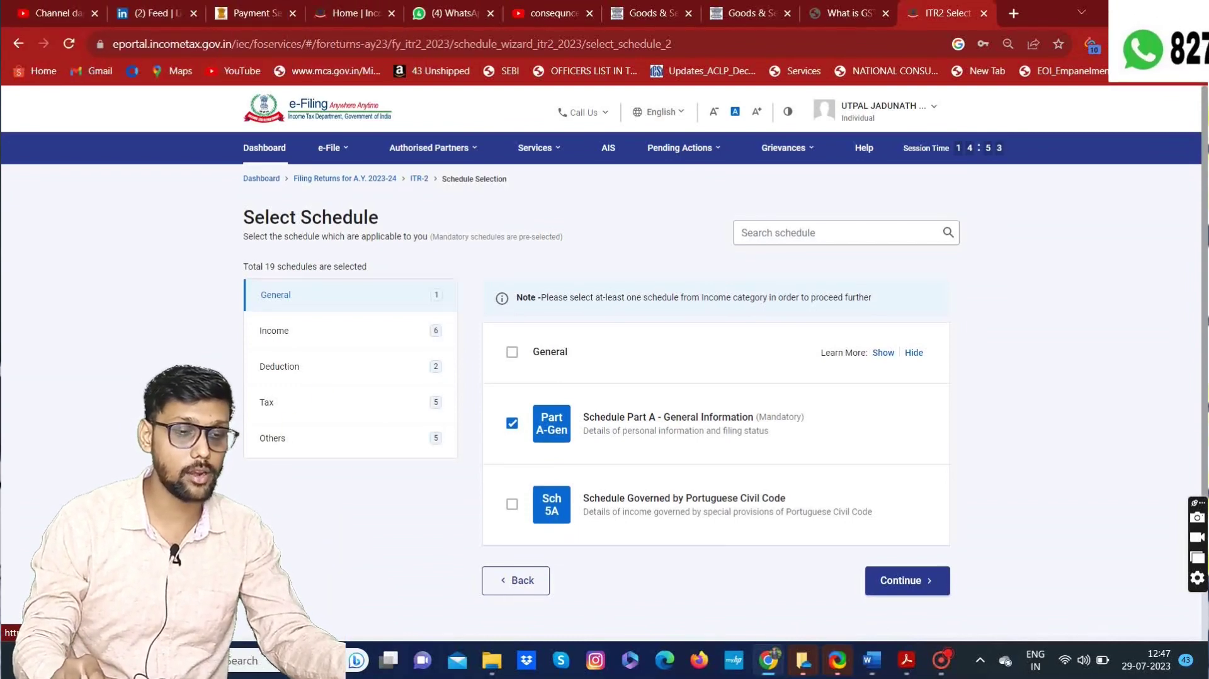
Go back to the schedules summary and open the Schedule VDA form for adding income from virtual digital assets
scroll(601, 378, "down", 2)
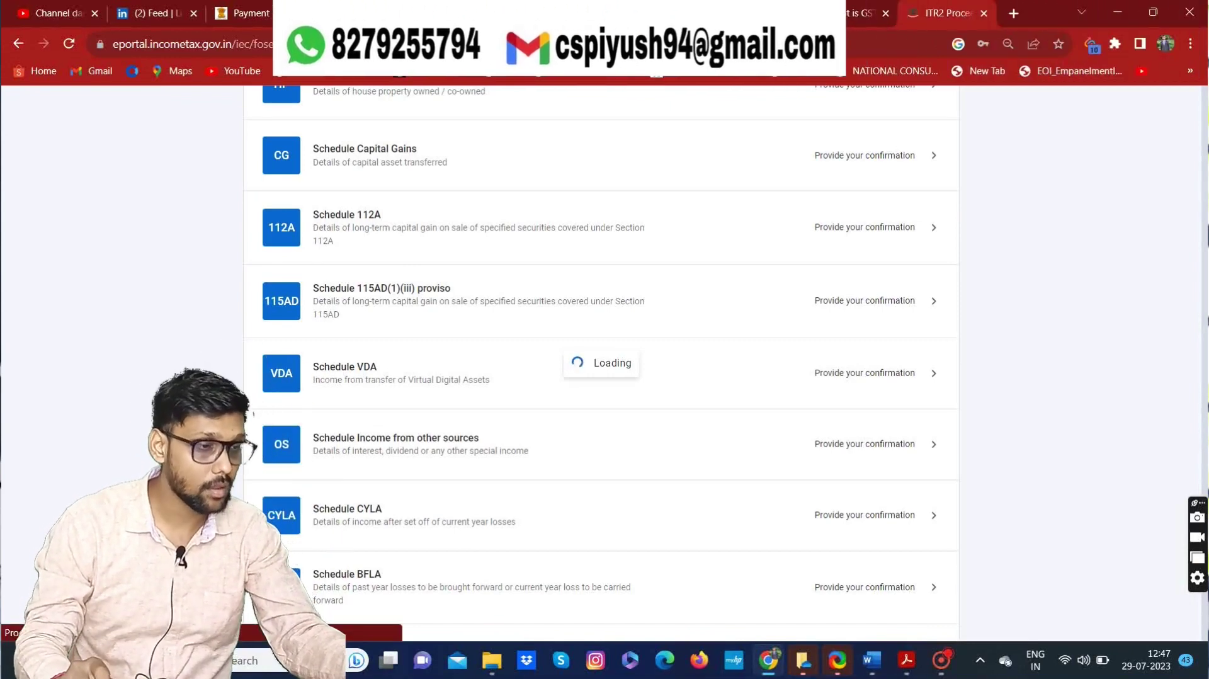
scroll(256, 416, "down", 5)
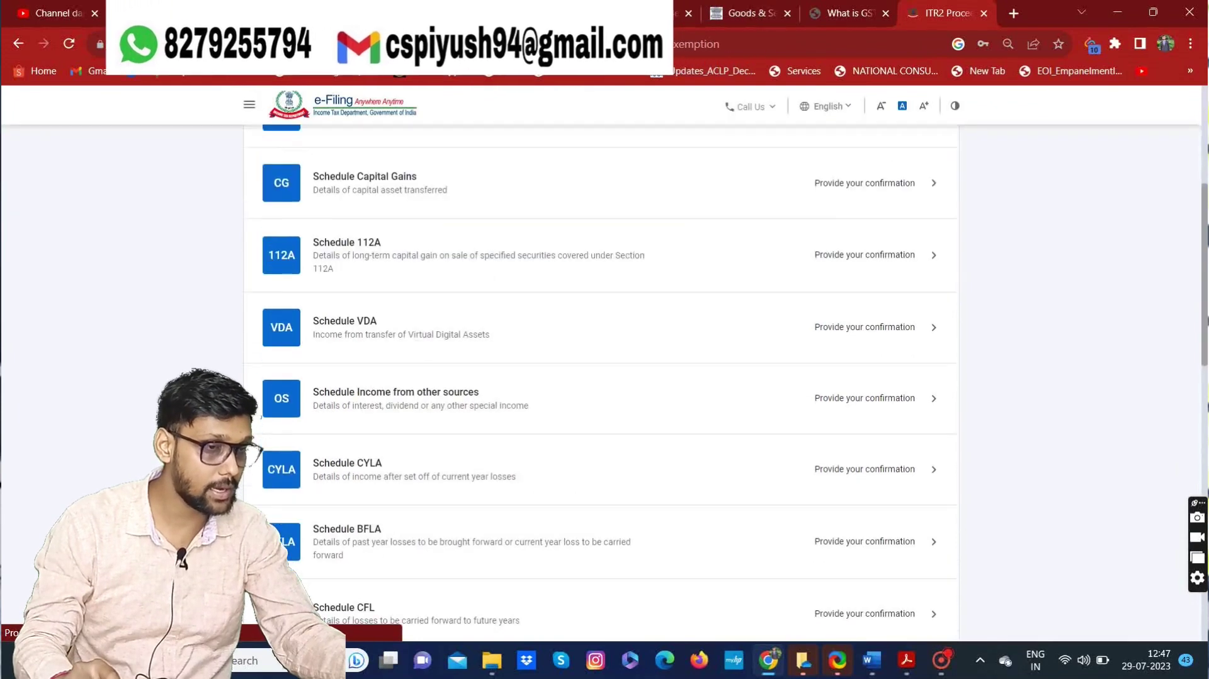
scroll(256, 417, "up", 1)
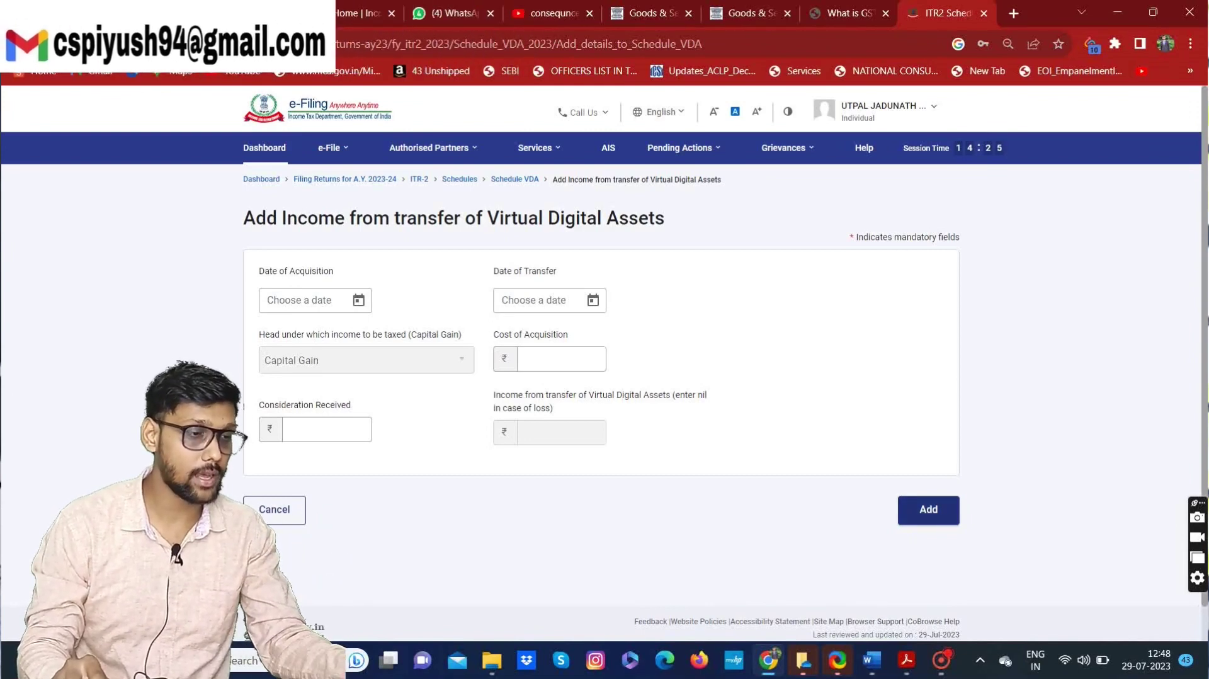
Try to add the blank virtual digital asset entry, cancel the form and return from Schedule VDA to the schedules summary
left_click(928, 508)
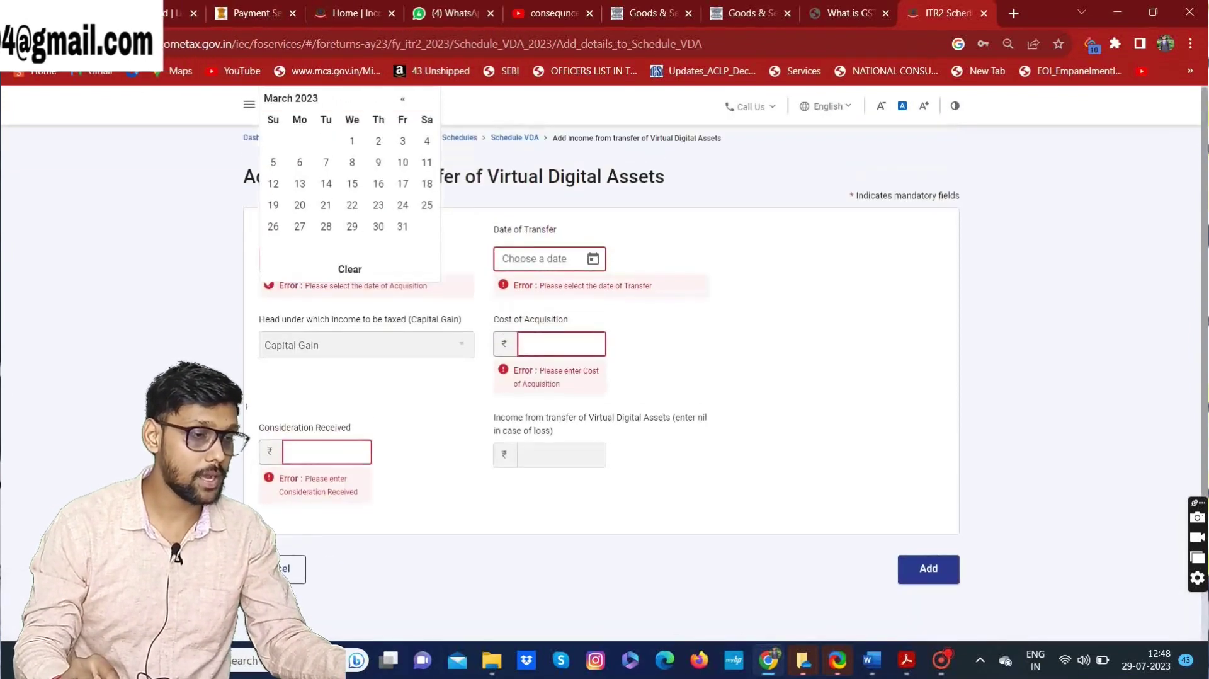
left_click(276, 569)
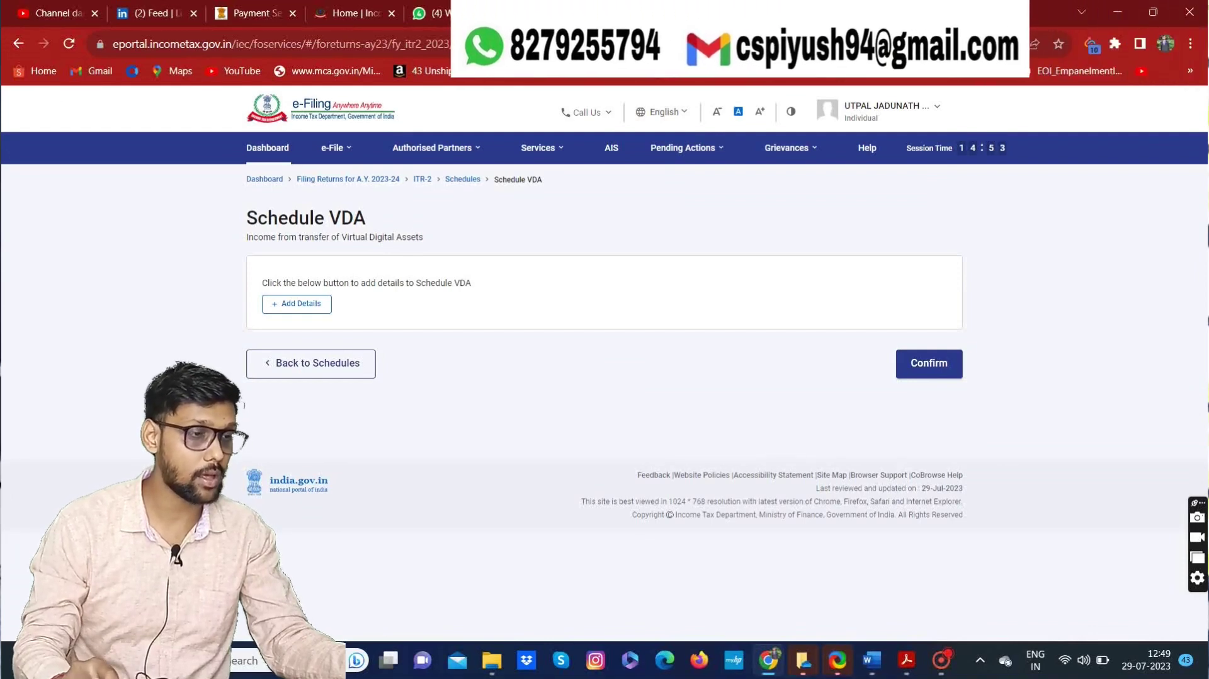
left_click(302, 364)
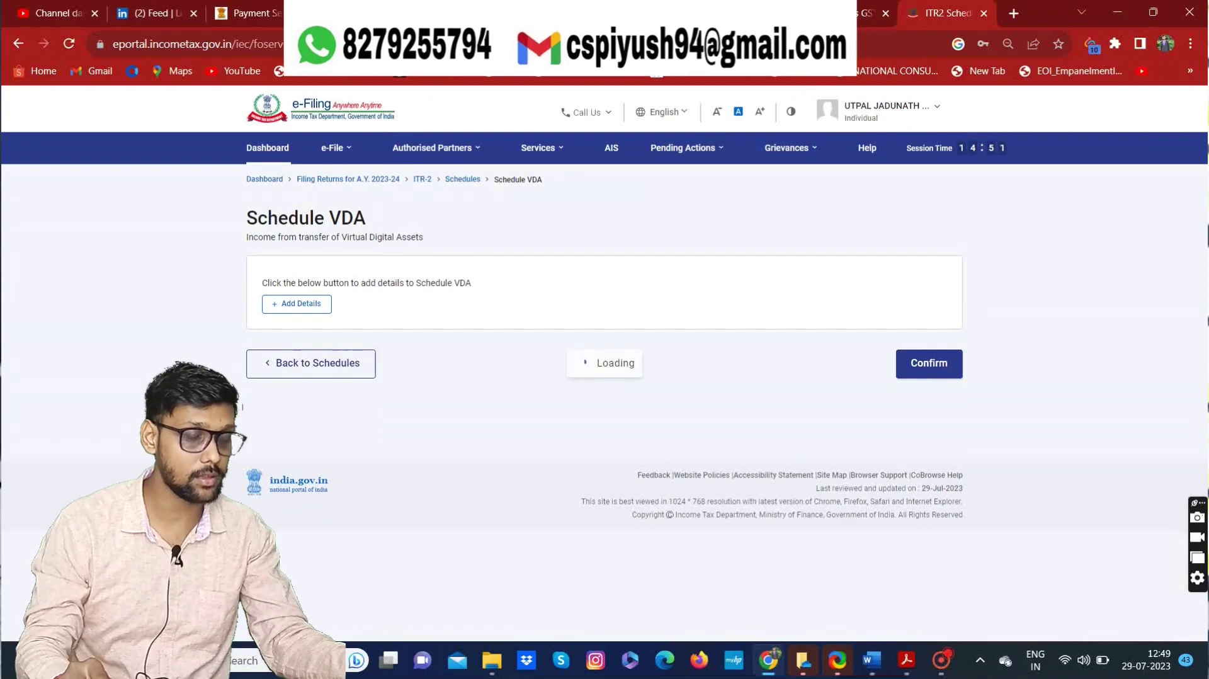
Open Part B - TTI and examine the tax liability computation through taxes paid, amount payable, refund and the foreign assets question
scroll(601, 381, "down", 9)
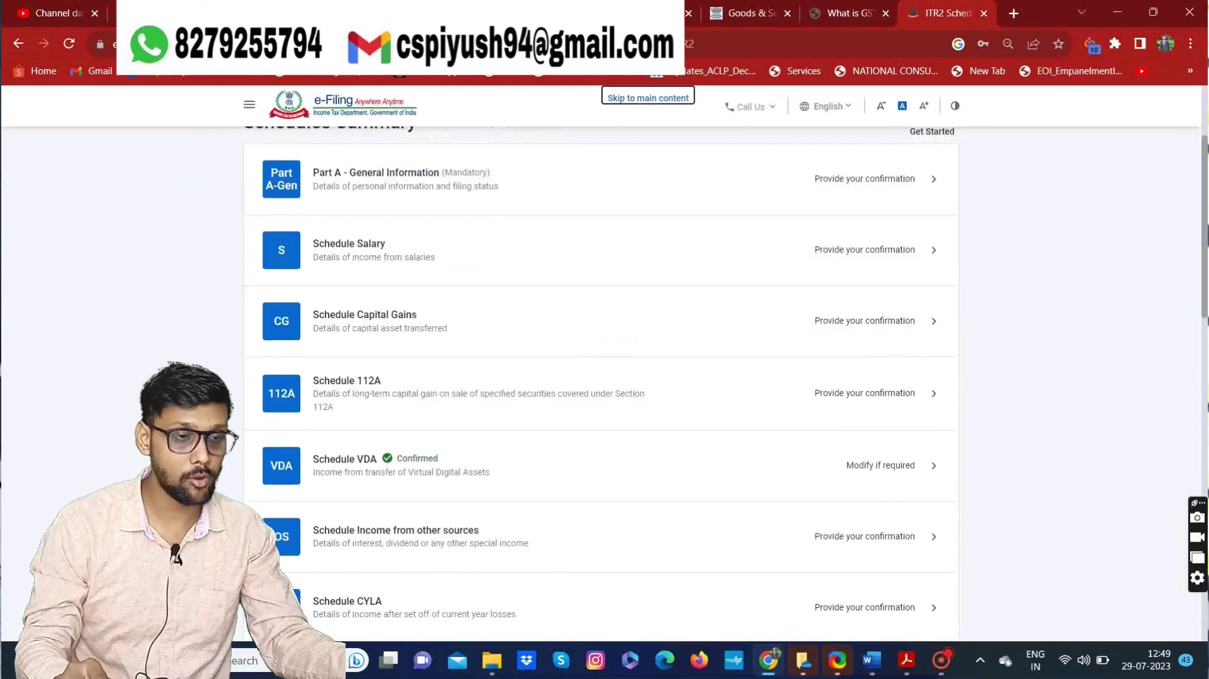
scroll(601, 378, "down", 8)
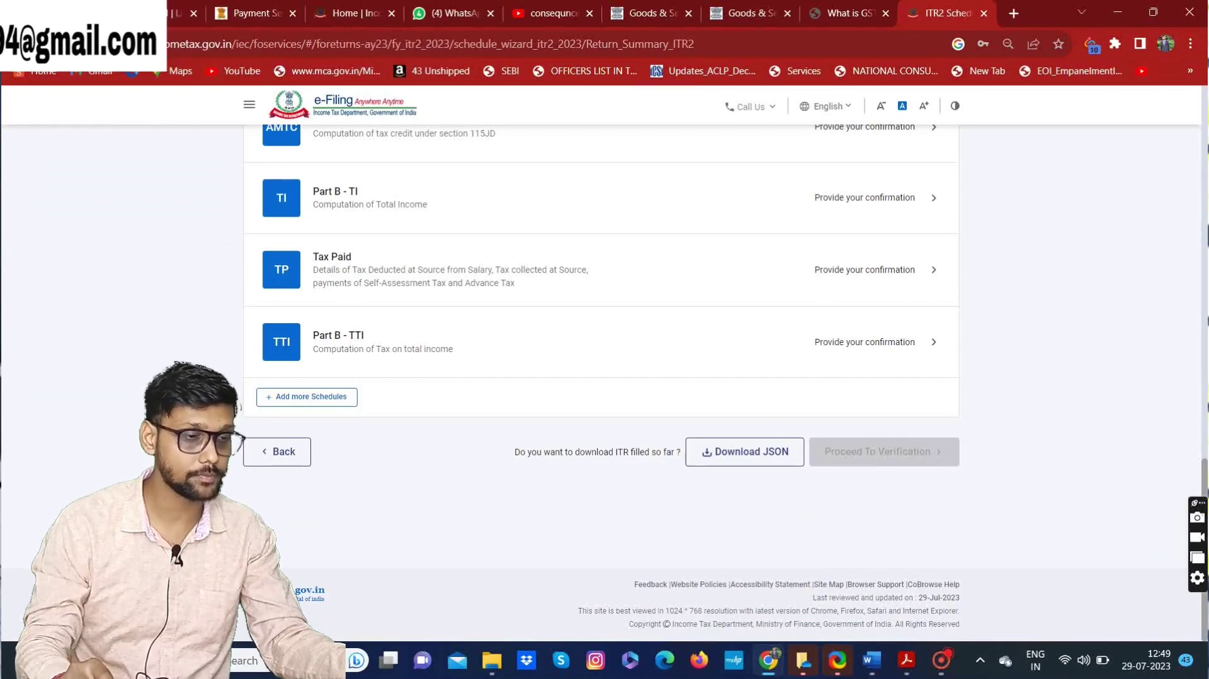
left_click(338, 337)
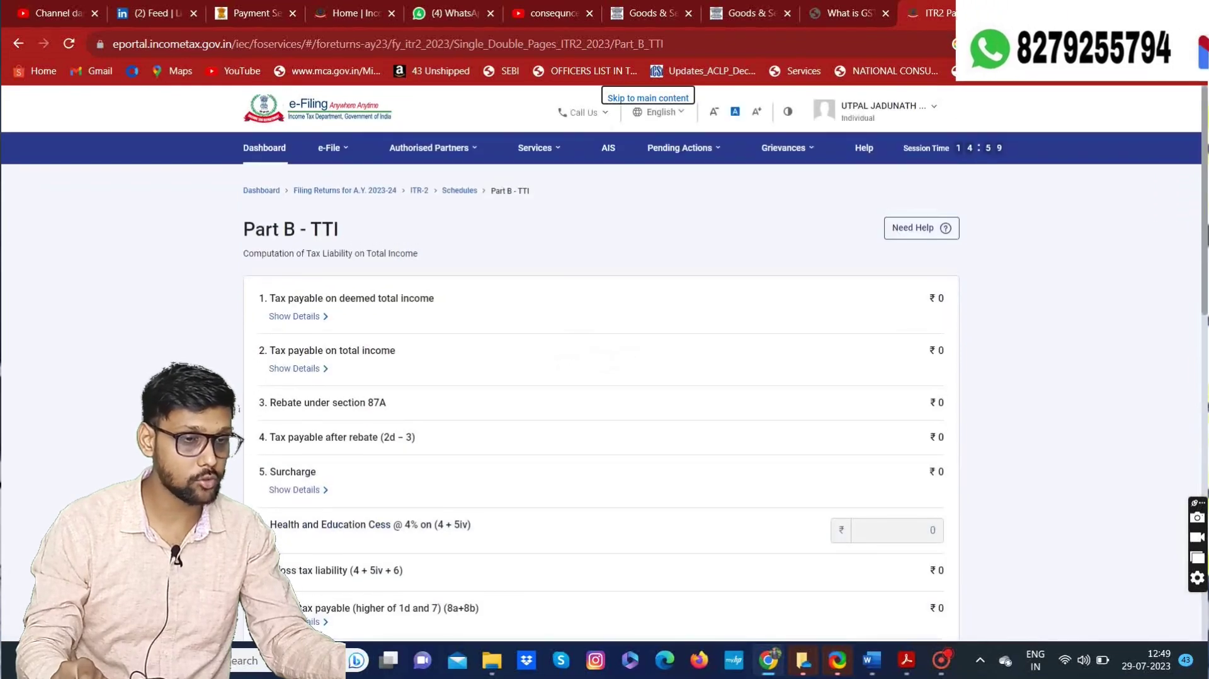
scroll(600, 378, "down", 10)
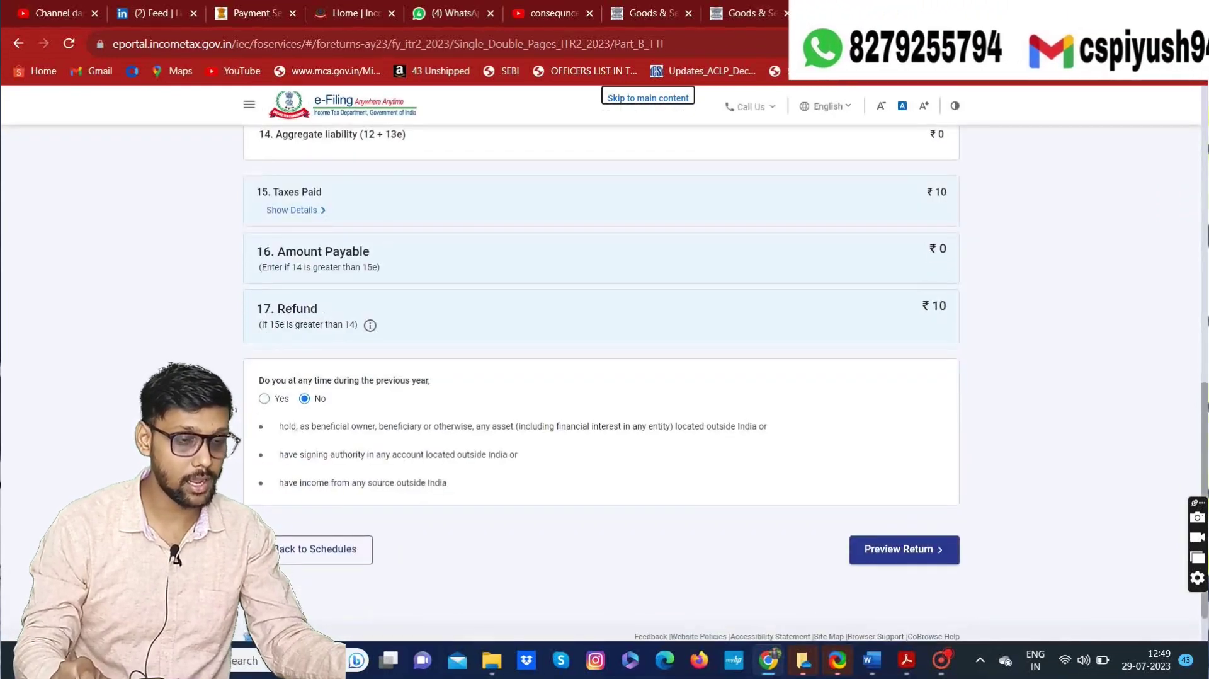